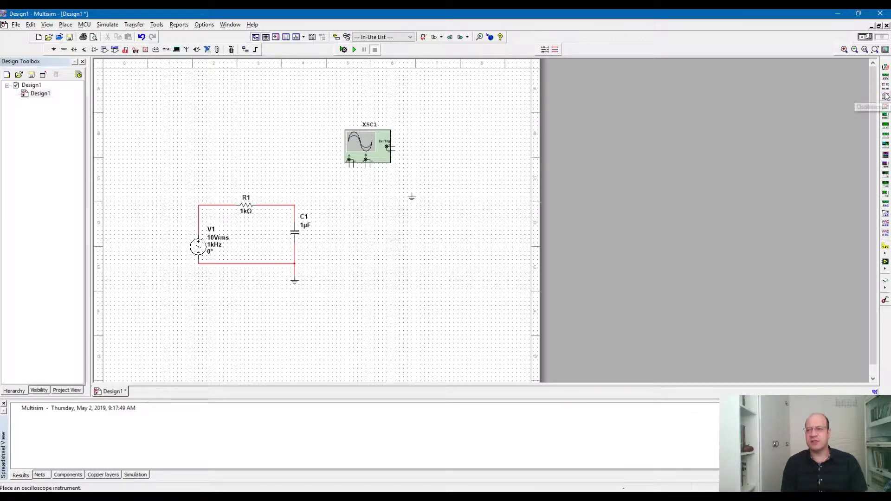
# Delete the existing oscilloscope, place a new one above and beside the RC circuit, and shift it slightly toward the ground symbol
pyautogui.click(375, 146)
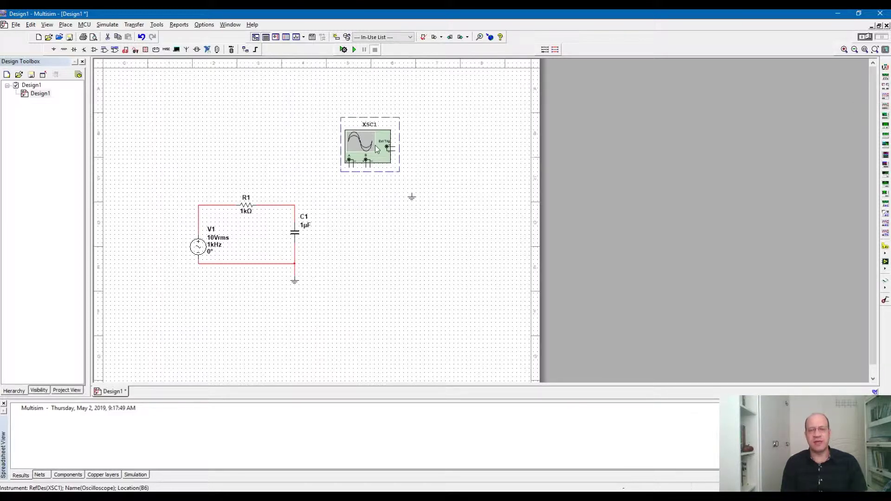
pyautogui.press('Delete')
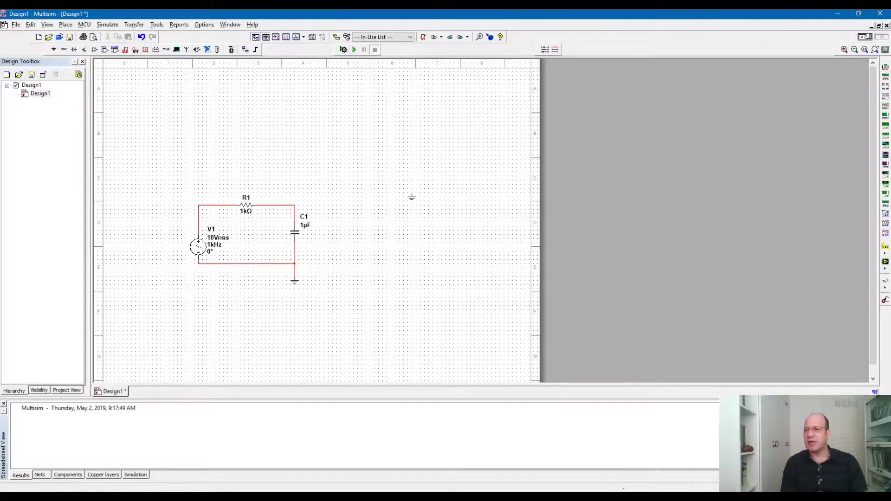
pyautogui.click(886, 96)
pyautogui.click(371, 138)
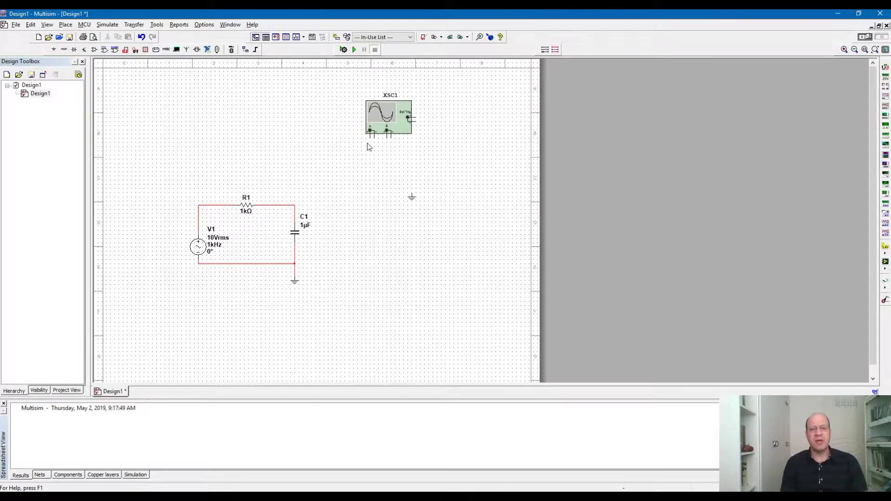
pyautogui.moveTo(378, 131); pyautogui.dragTo(373, 148)
pyautogui.click(364, 173)
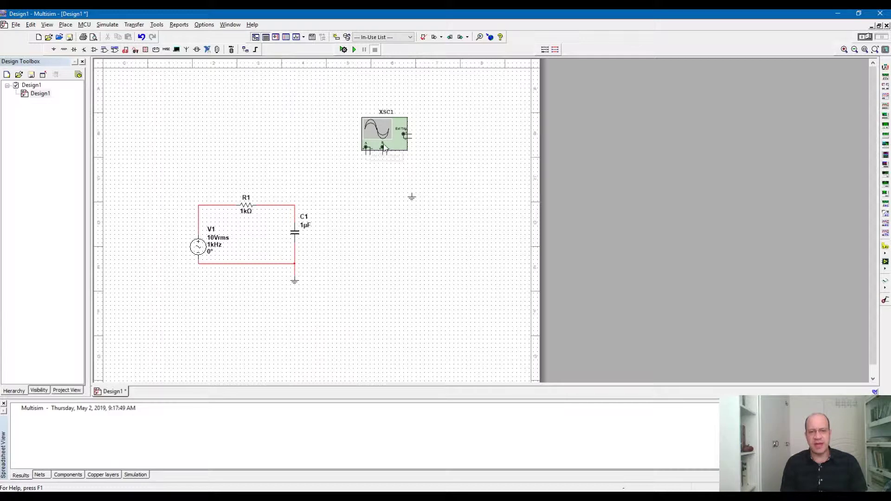
# Wire oscilloscope channel A to the V1–R1 node, channel B to the R1–C1 node, and both negative terminals to the separate ground
pyautogui.click(367, 155)
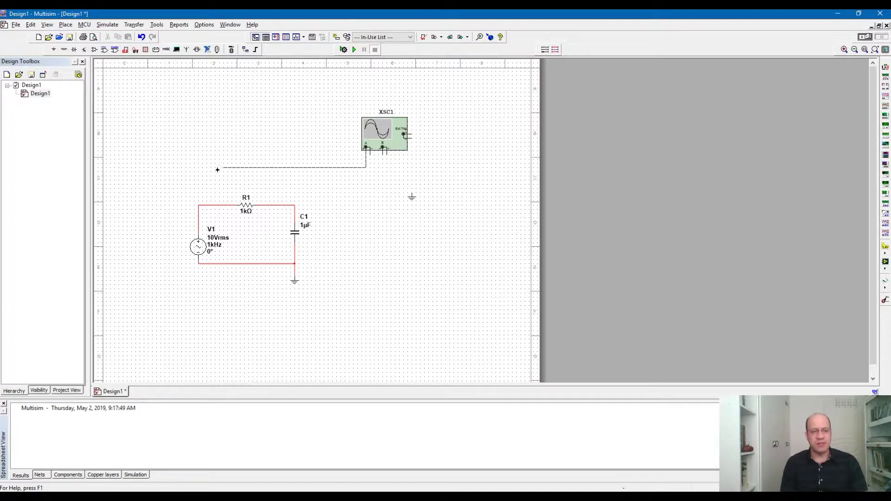
pyautogui.click(201, 203)
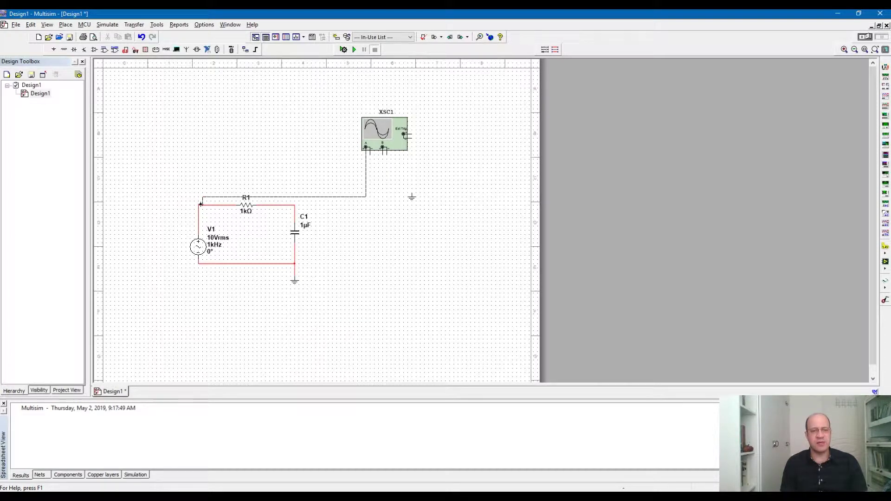
pyautogui.click(383, 148)
pyautogui.click(295, 208)
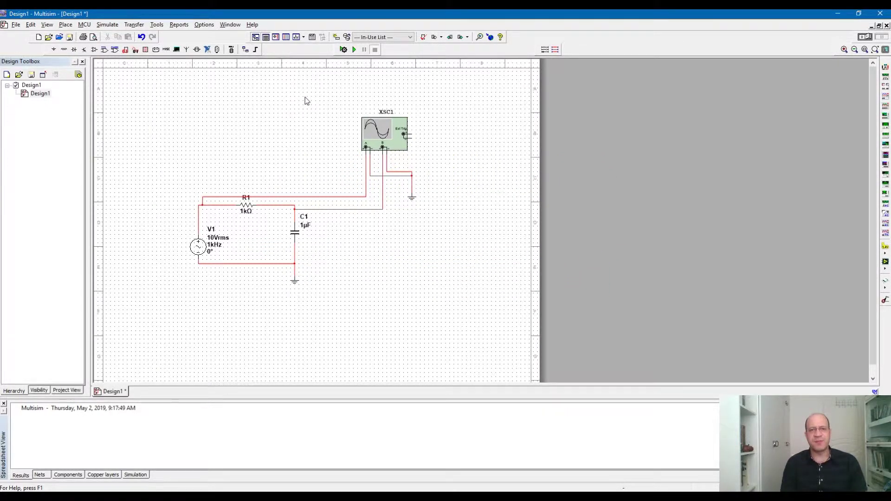
# Run the simulation with the oscilloscope display open and moved clear of the circuit, and stop it once waveforms are captured
pyautogui.click(353, 50)
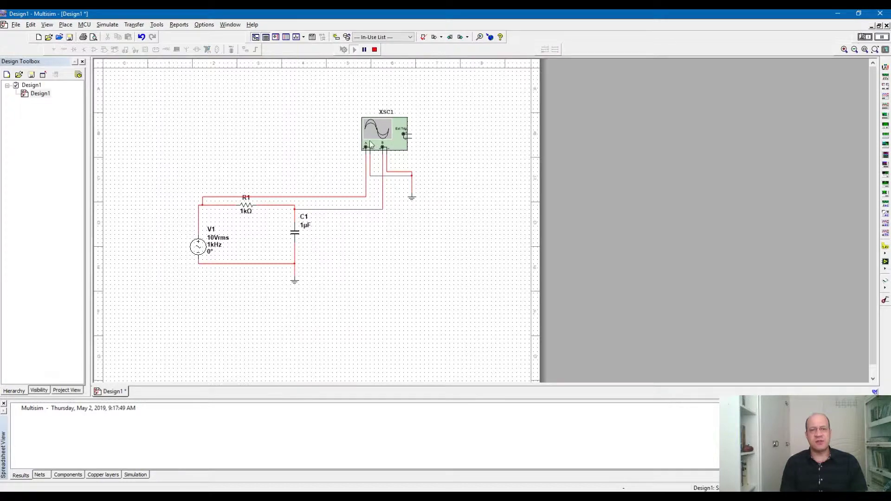
pyautogui.doubleClick(383, 134)
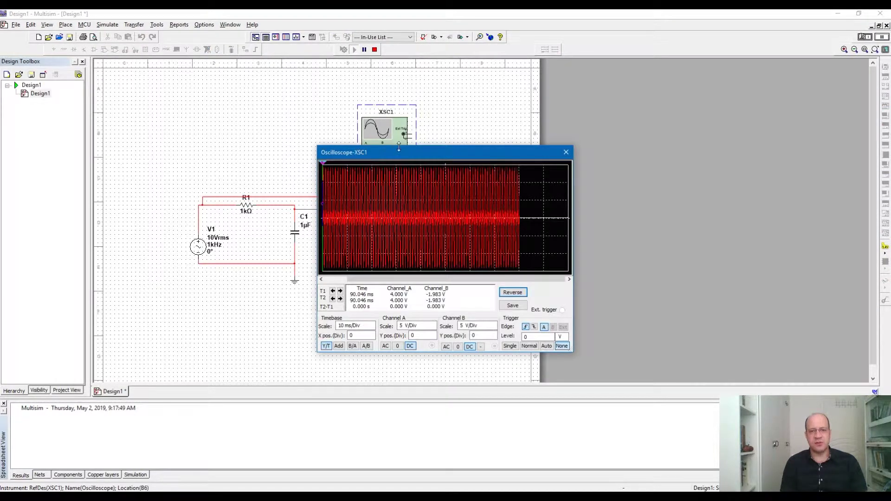
pyautogui.moveTo(405, 153); pyautogui.dragTo(519, 115)
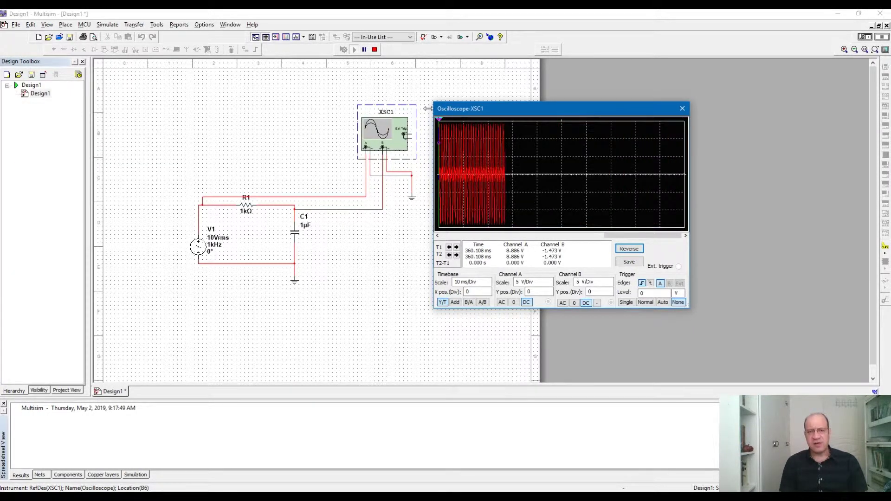
pyautogui.click(375, 50)
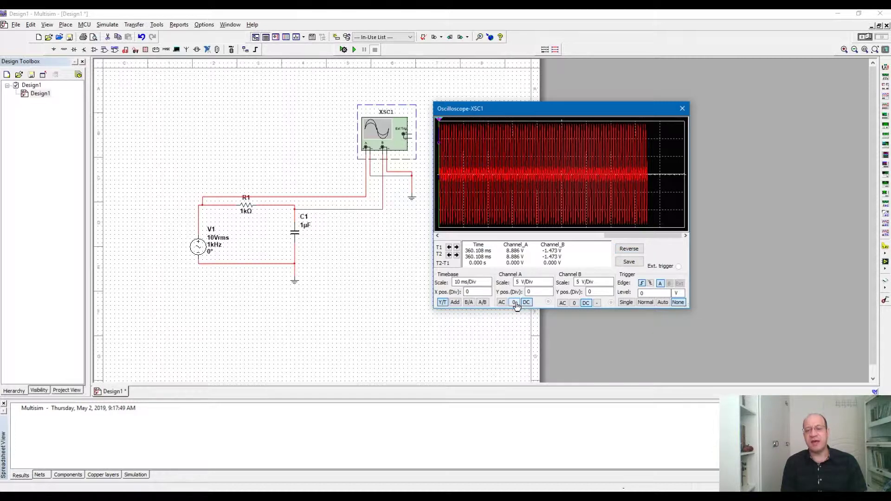
# Compare the 0 and AC input settings on channel A, set channel B to 0, and return both channels to DC coupling
pyautogui.click(515, 303)
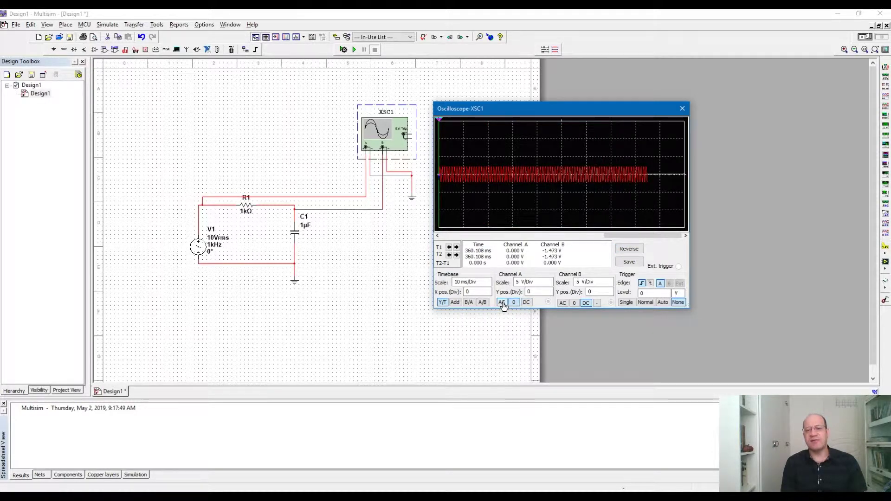
pyautogui.click(502, 302)
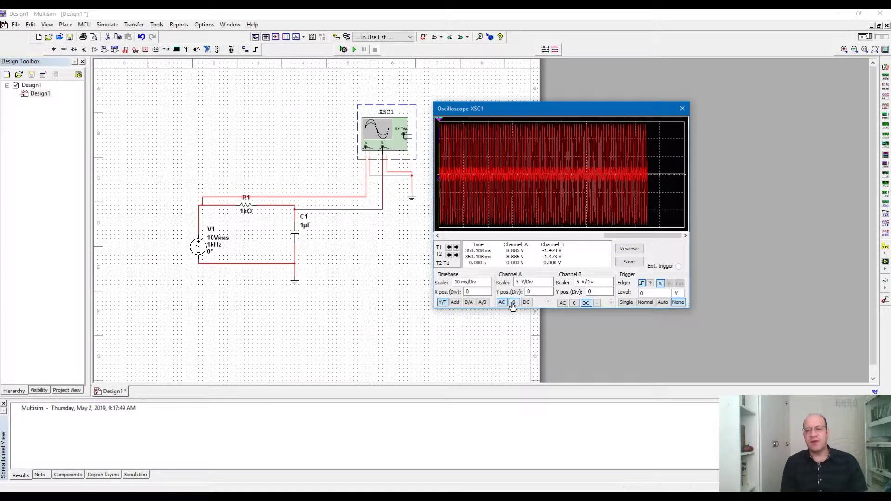
pyautogui.click(515, 303)
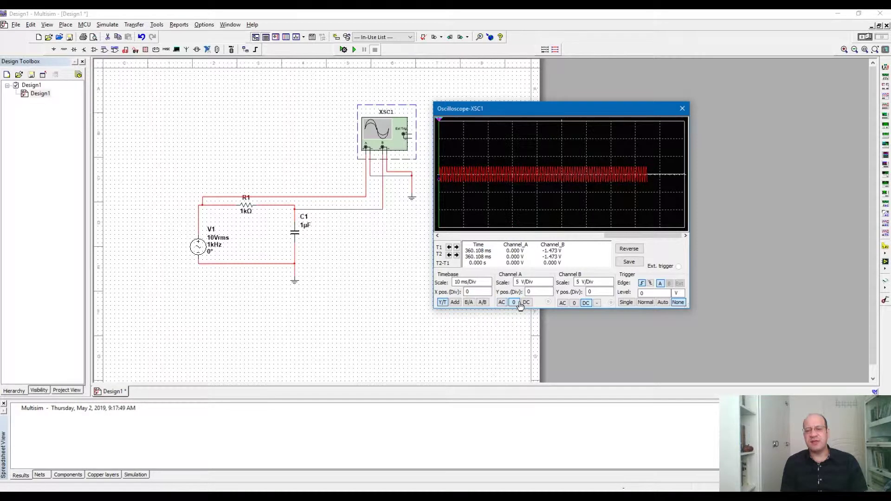
pyautogui.click(575, 303)
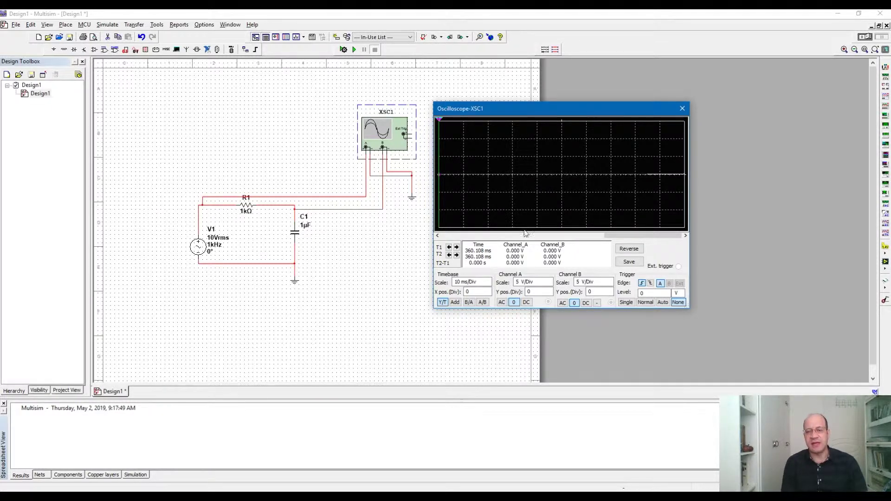
pyautogui.click(527, 303)
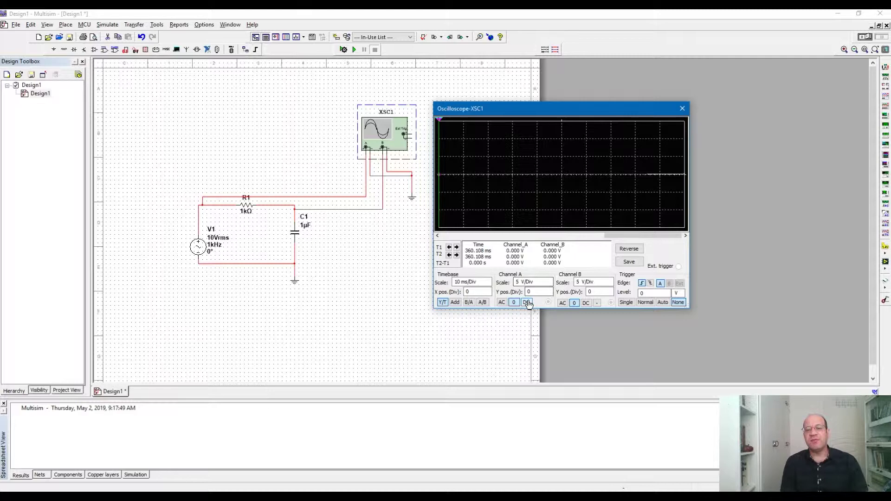
pyautogui.click(587, 303)
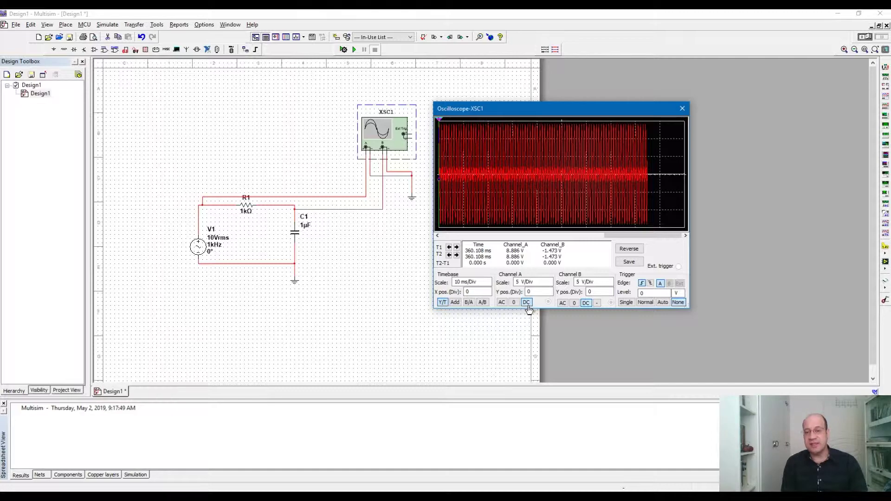
# Switch both oscilloscope channels to AC coupling for comparison and back to DC coupling
pyautogui.click(502, 305)
pyautogui.click(563, 303)
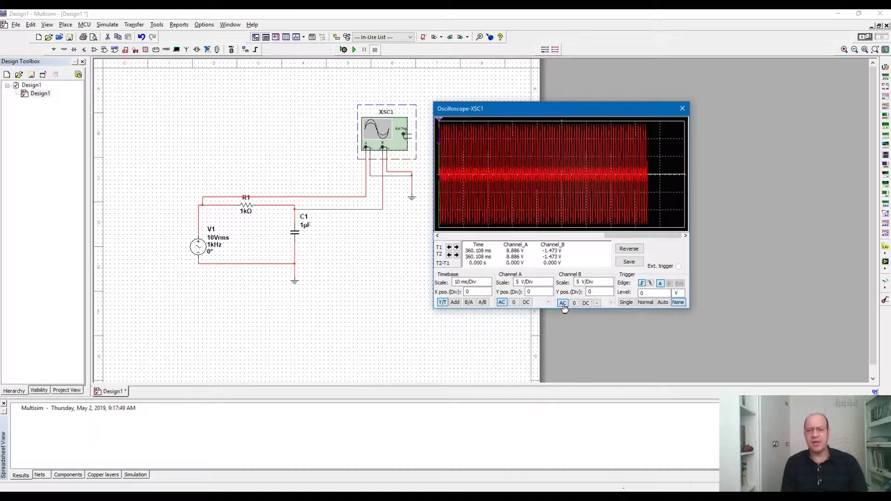
pyautogui.click(527, 303)
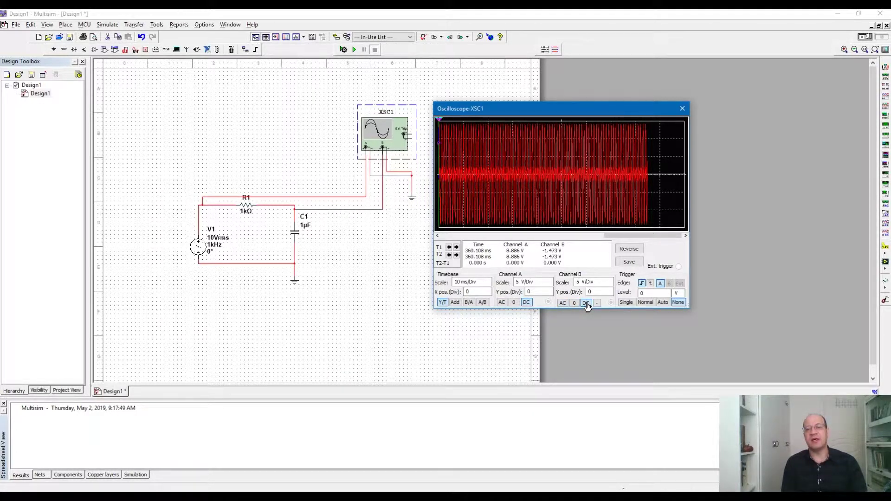
pyautogui.click(586, 304)
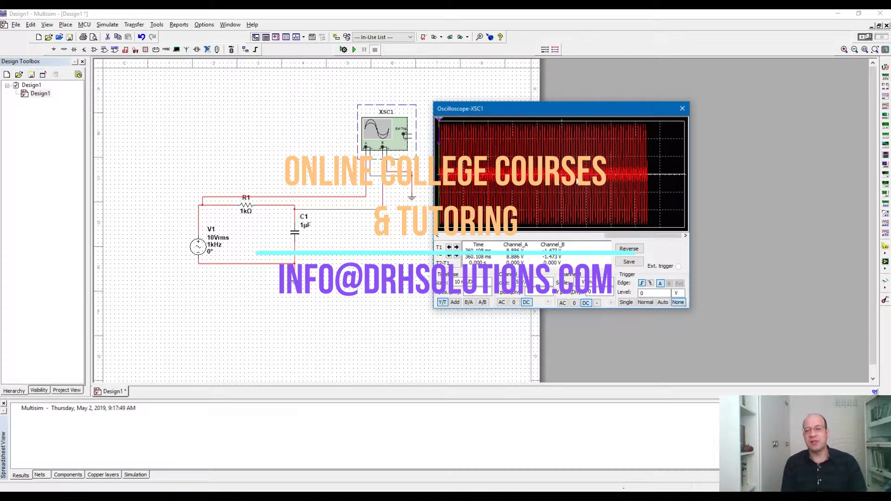
# Raise channel A's vertical scale to 50 V/Div to shrink its trace
pyautogui.click(517, 284)
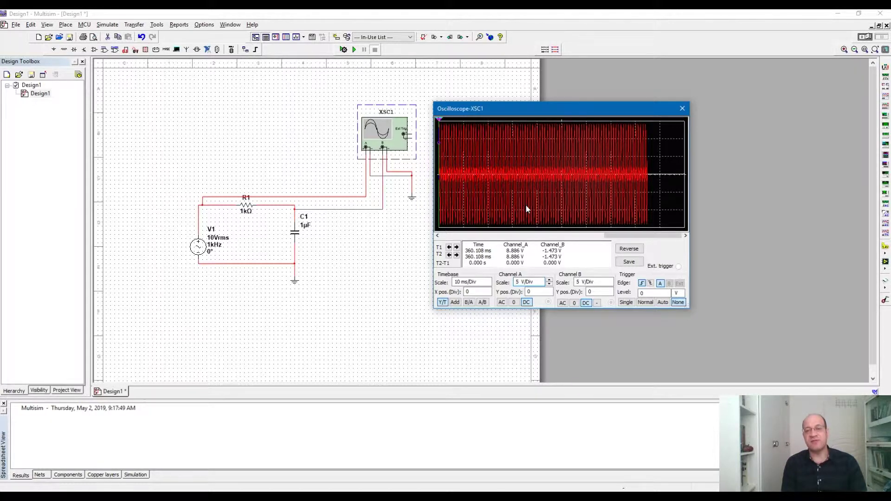
pyautogui.click(549, 281)
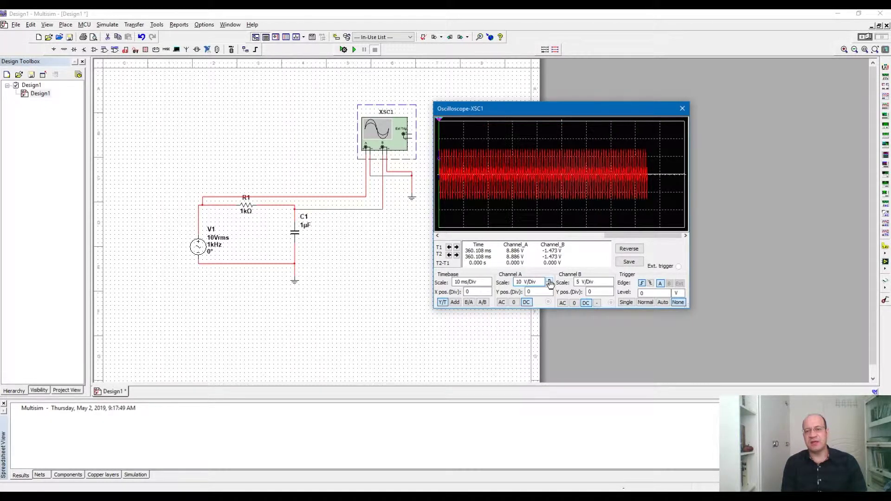
pyautogui.click(549, 280)
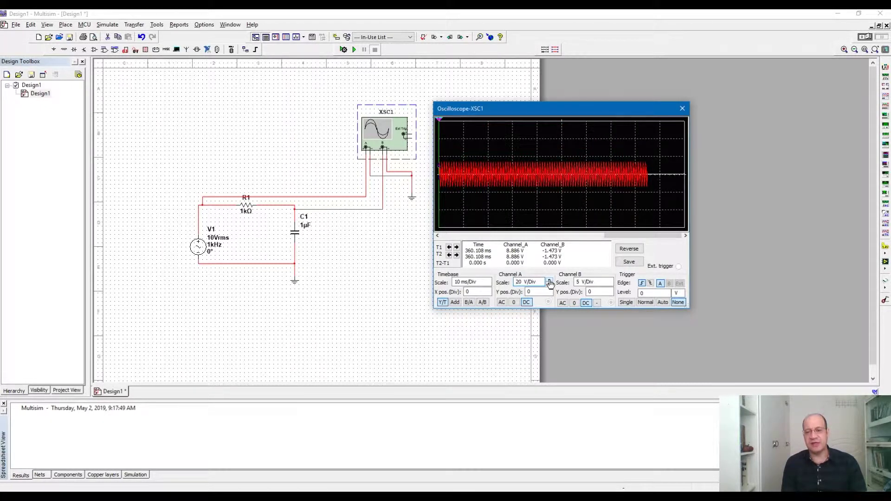
pyautogui.click(549, 280)
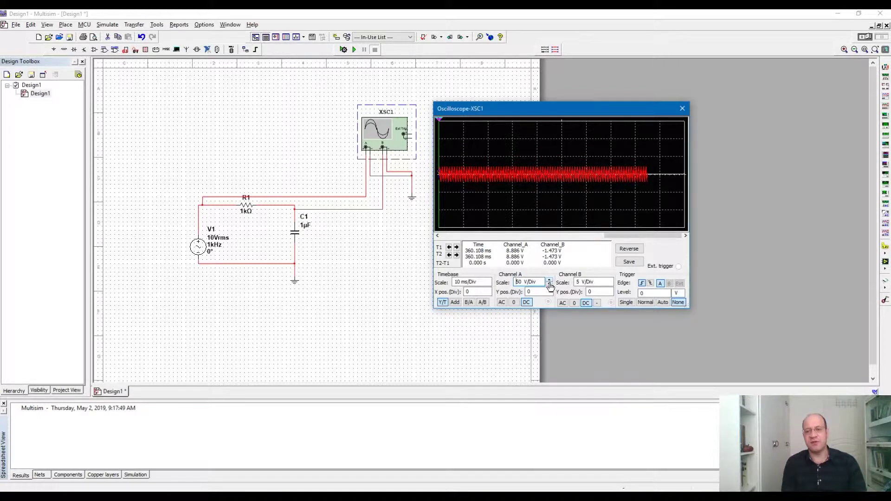
# Lower channel A's vertical scale to 200 mV/Div to enlarge its trace
pyautogui.click(549, 284)
pyautogui.click(549, 285)
pyautogui.click(549, 285)
pyautogui.click(549, 285)
pyautogui.click(549, 285)
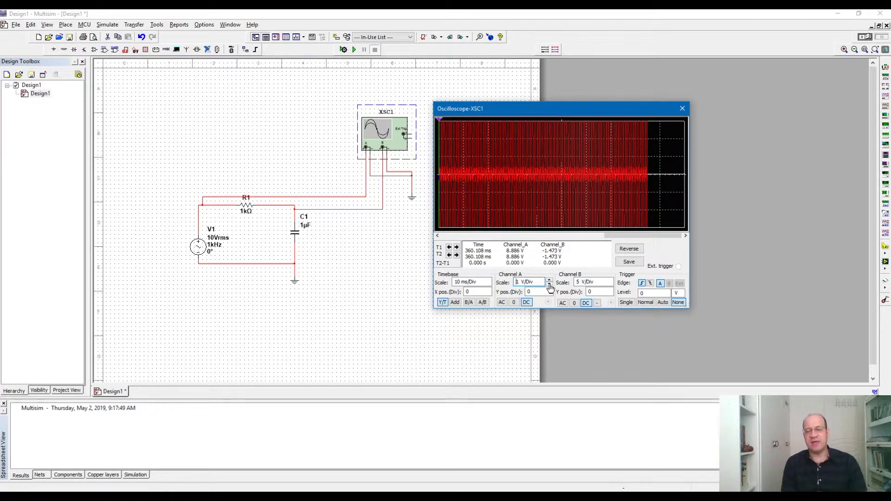
pyautogui.click(549, 285)
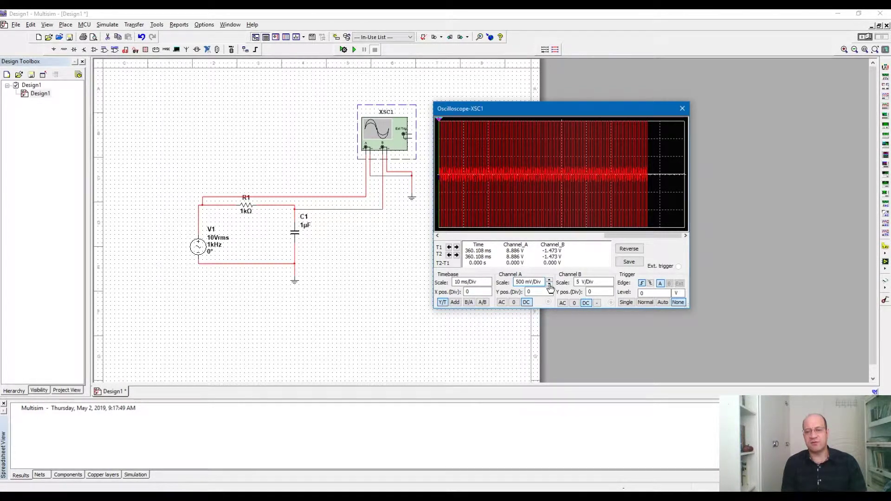
pyautogui.click(549, 285)
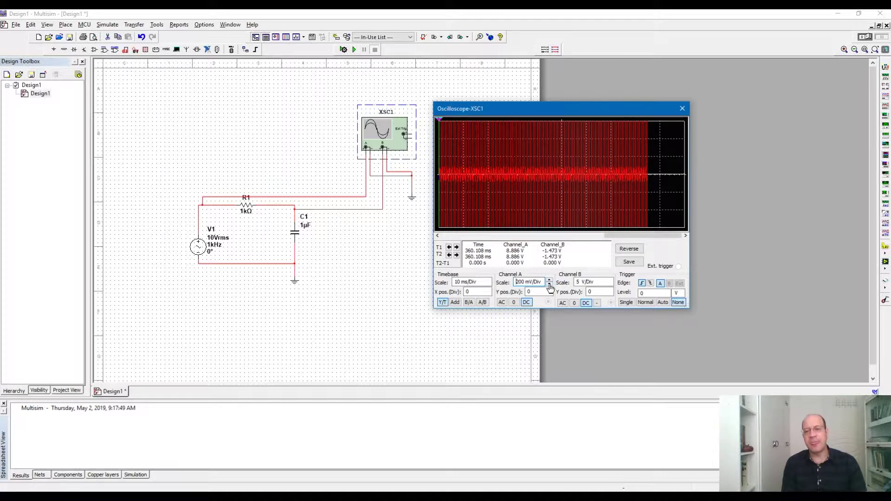
# Set channel A's vertical scale to 10 V/Div and switch channel B's input to 0
pyautogui.click(549, 280)
pyautogui.click(549, 281)
pyautogui.click(550, 281)
pyautogui.click(549, 280)
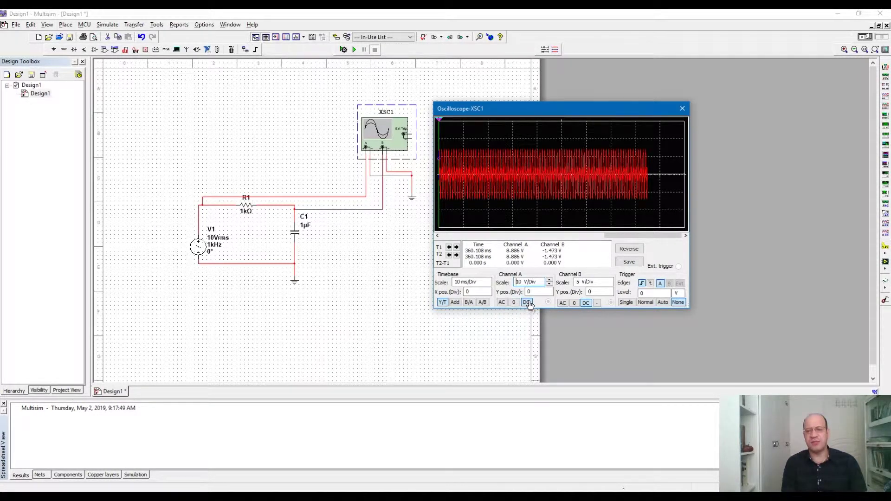
pyautogui.click(573, 303)
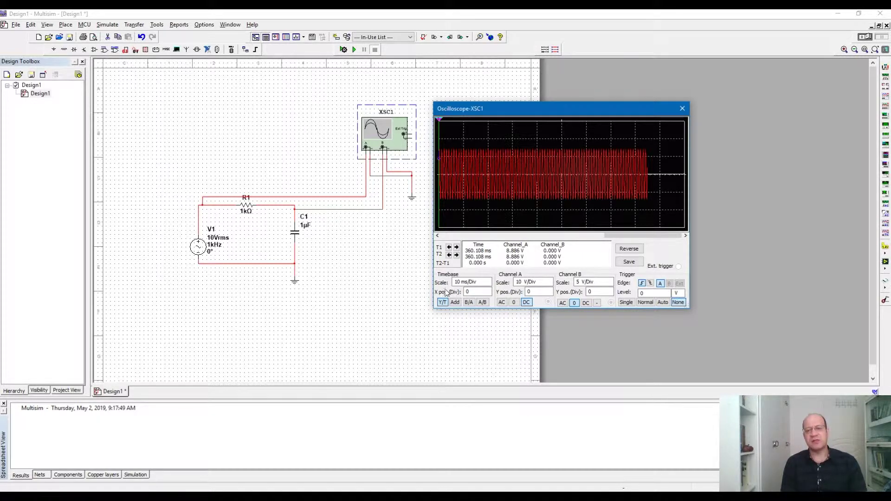
# Set the oscilloscope timebase to 500 us/Div after trying 20 ms/Div and 200 us/Div
pyautogui.click(473, 282)
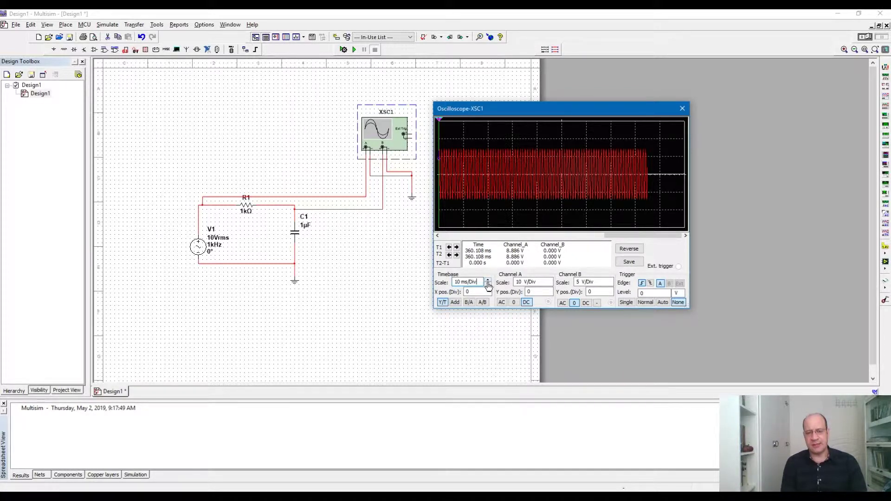
pyautogui.click(487, 281)
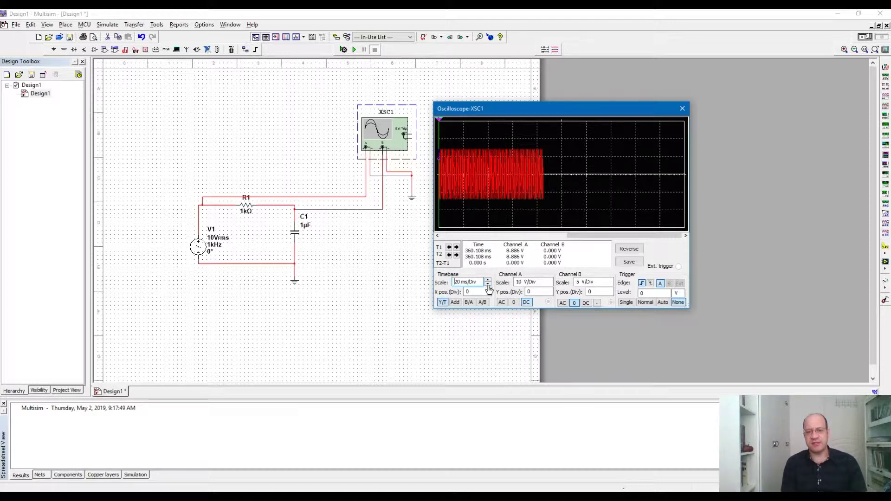
pyautogui.click(488, 286)
pyautogui.click(488, 286)
pyautogui.click(488, 286)
pyautogui.click(488, 286)
pyautogui.click(489, 286)
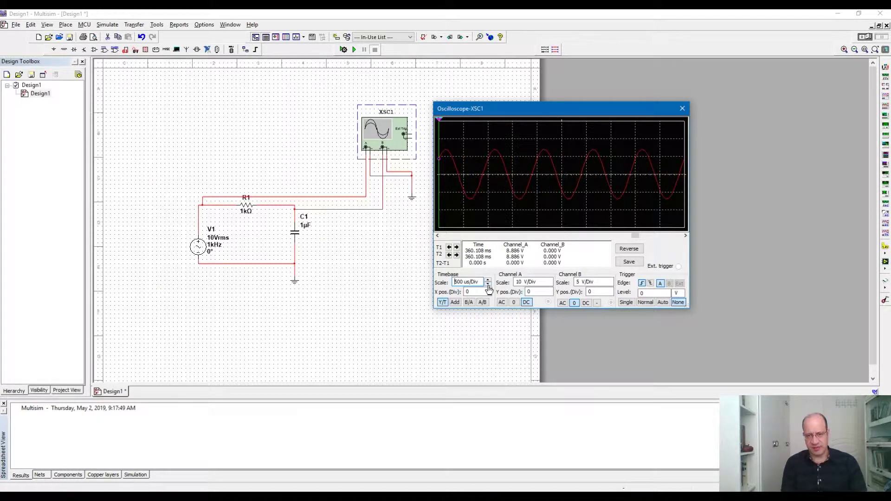
pyautogui.click(488, 287)
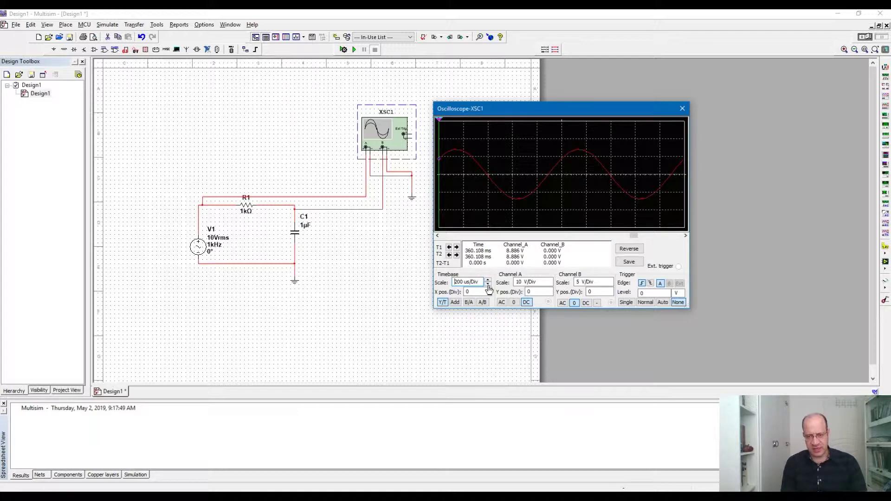
pyautogui.click(488, 282)
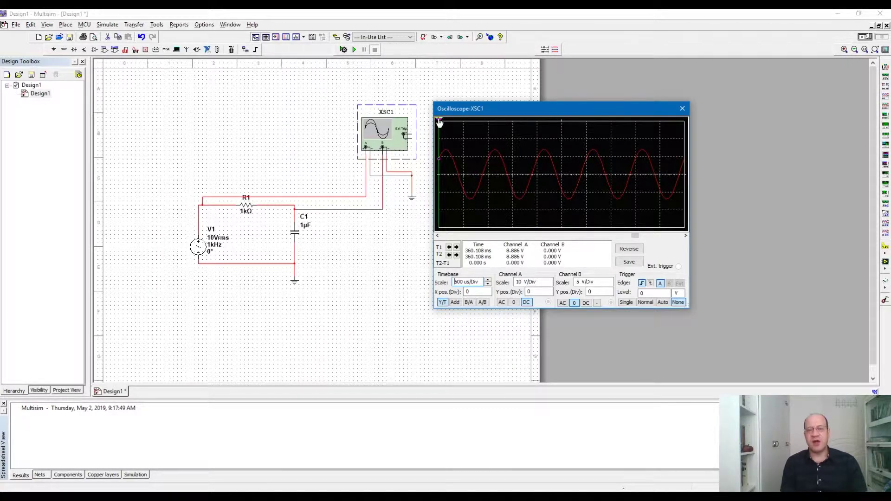
pyautogui.moveTo(439, 123)
pyautogui.mouseDown()
pyautogui.moveTo(498, 117)
pyautogui.moveTo(438, 132)
pyautogui.mouseUp()
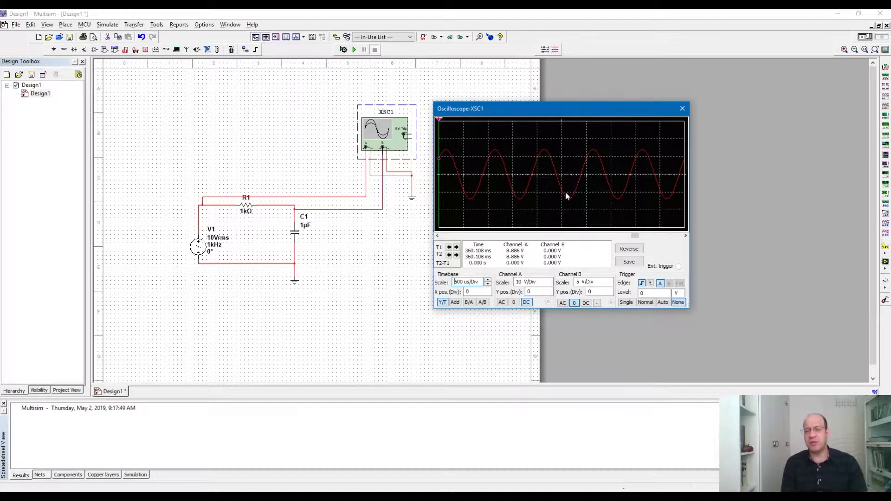
# Place cursor 2 on a channel A peak and cursor 1 on the following trough to measure the peak-to-peak voltage
pyautogui.moveTo(441, 122); pyautogui.dragTo(544, 126)
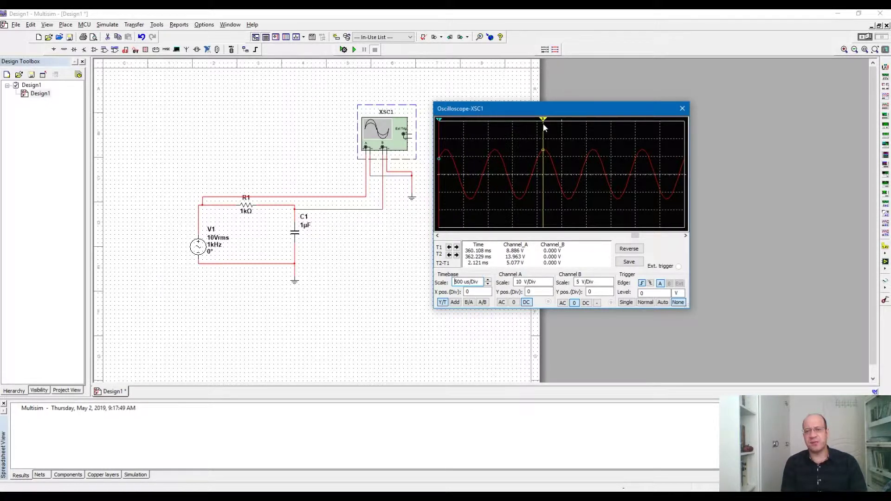
pyautogui.moveTo(439, 119); pyautogui.dragTo(569, 141)
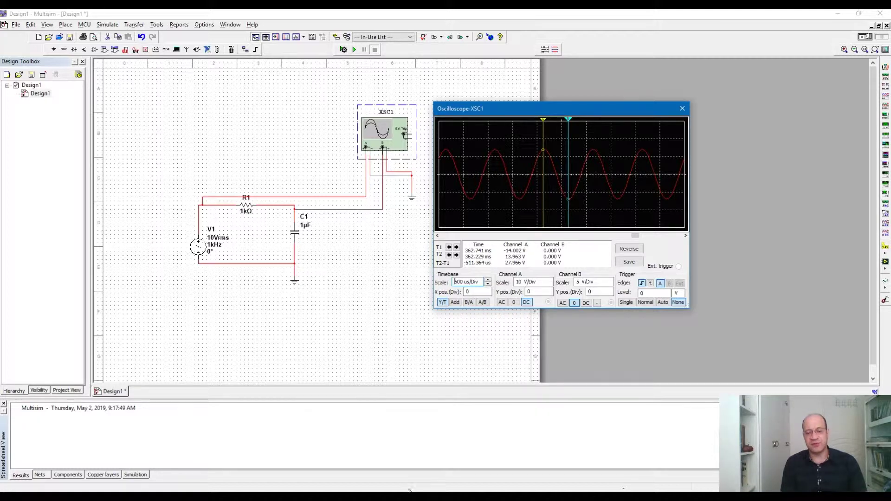
# Switch to Calculator and convert the peak-to-peak voltage to RMS by dividing 28 by 1.4 and the result by 2
pyautogui.press('XF86Calculator')
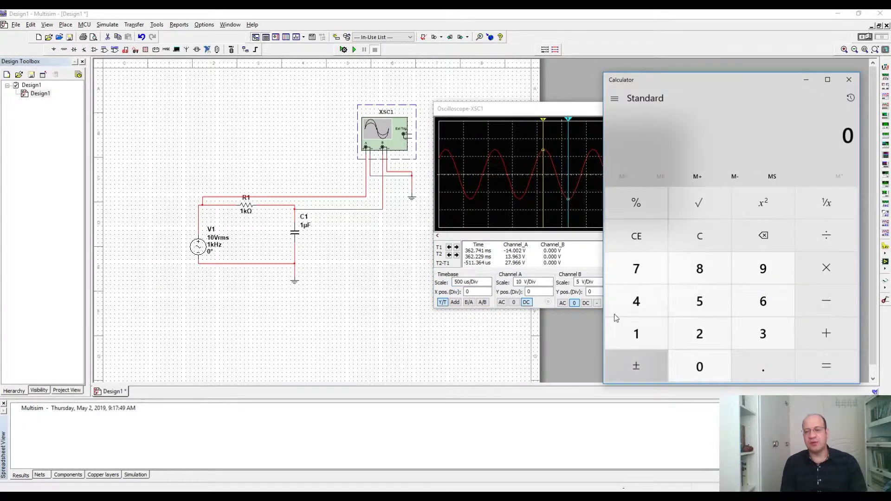
pyautogui.click(699, 335)
pyautogui.click(696, 273)
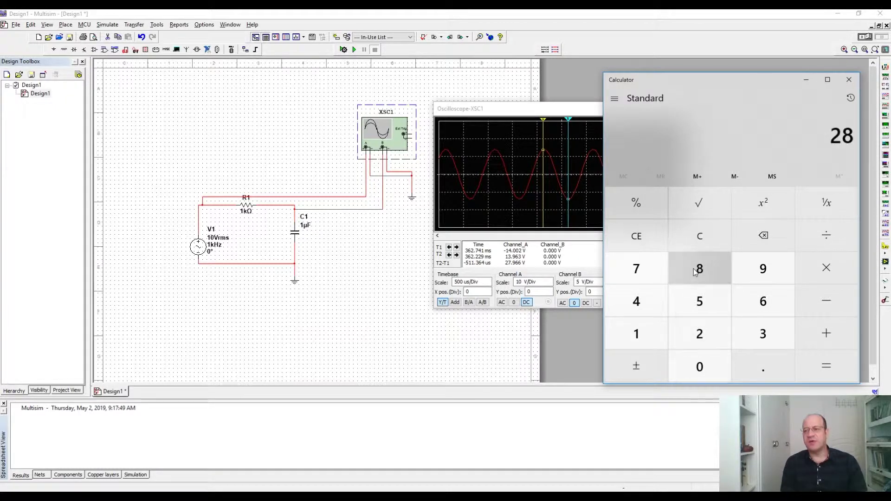
pyautogui.click(834, 238)
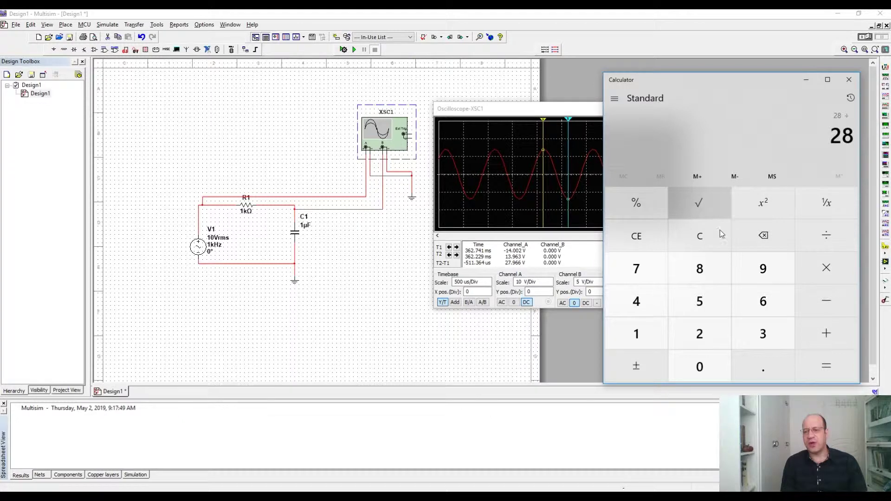
pyautogui.click(643, 332)
pyautogui.click(763, 366)
pyautogui.click(640, 303)
pyautogui.click(819, 374)
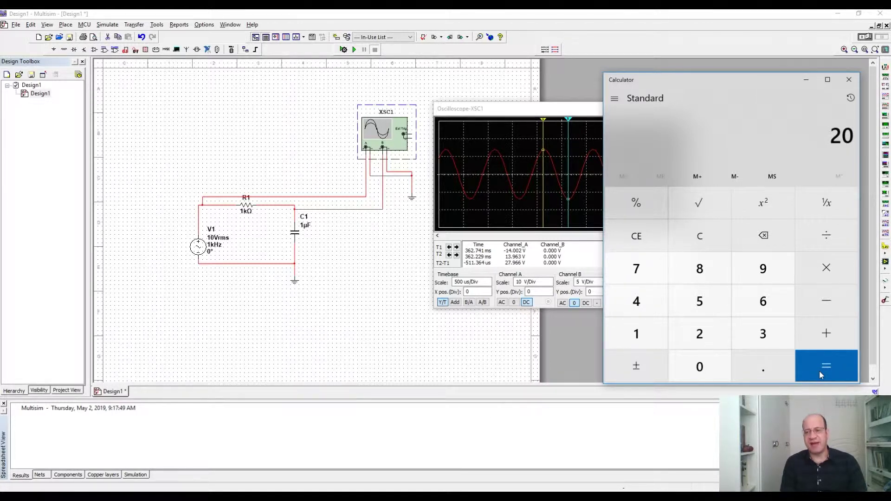
pyautogui.click(828, 239)
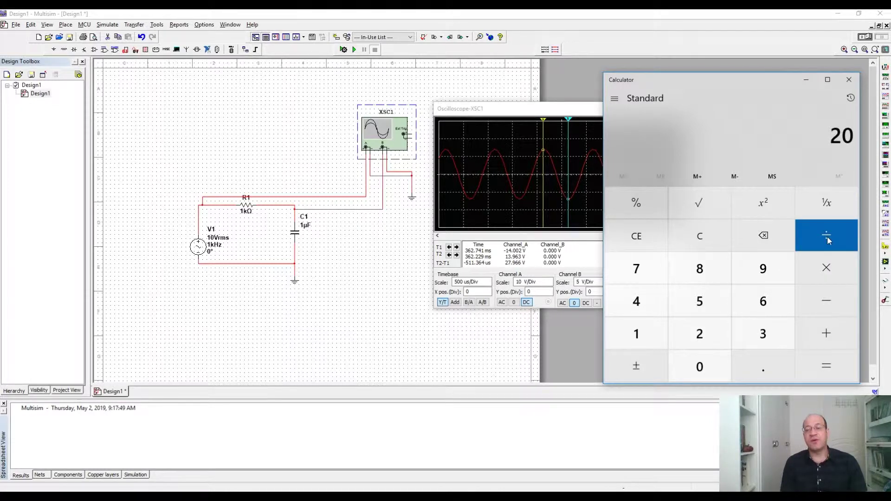
pyautogui.click(828, 239)
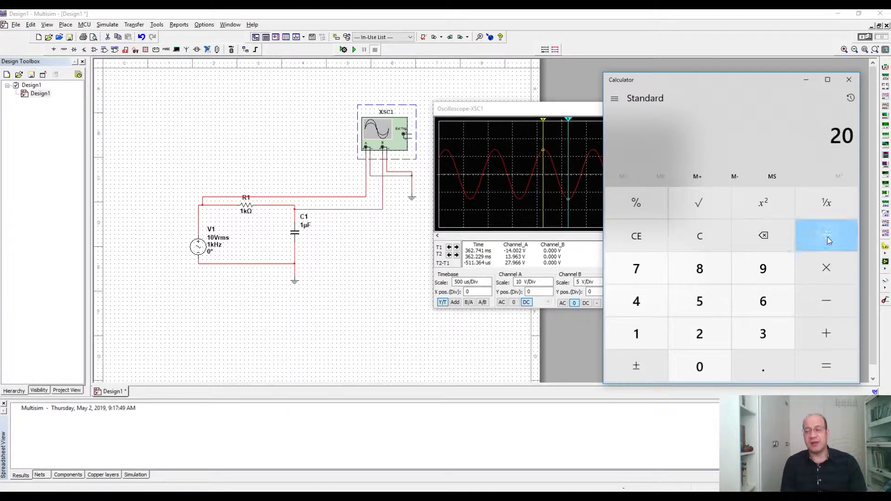
pyautogui.click(705, 338)
pyautogui.click(827, 368)
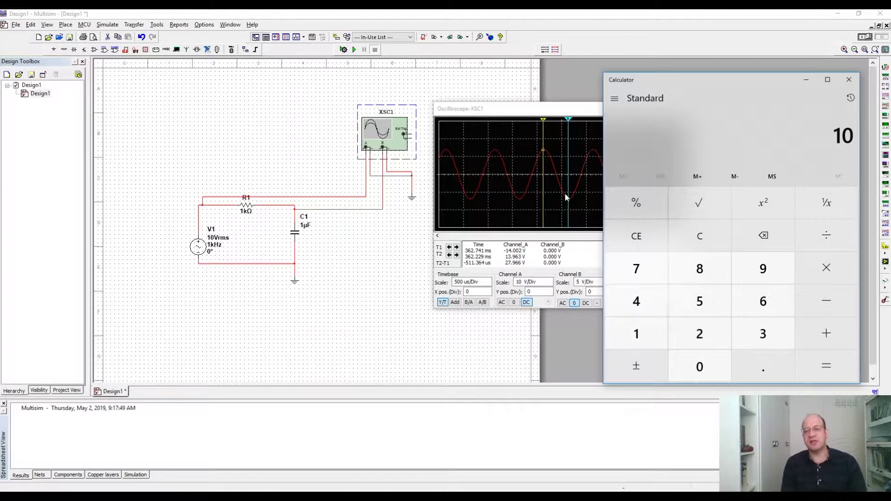
# Clear the calculator and divide the 14 V peak amplitude by 1.4 to get channel A's RMS voltage
pyautogui.click(642, 247)
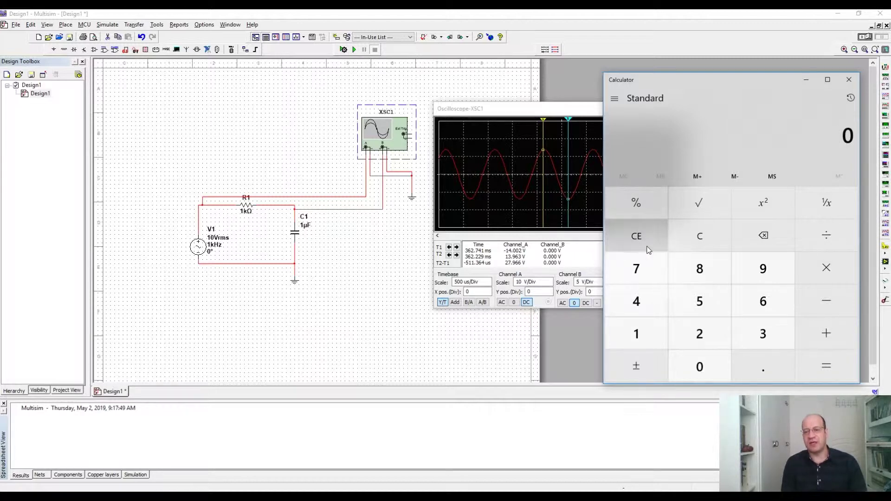
pyautogui.click(644, 336)
pyautogui.click(642, 310)
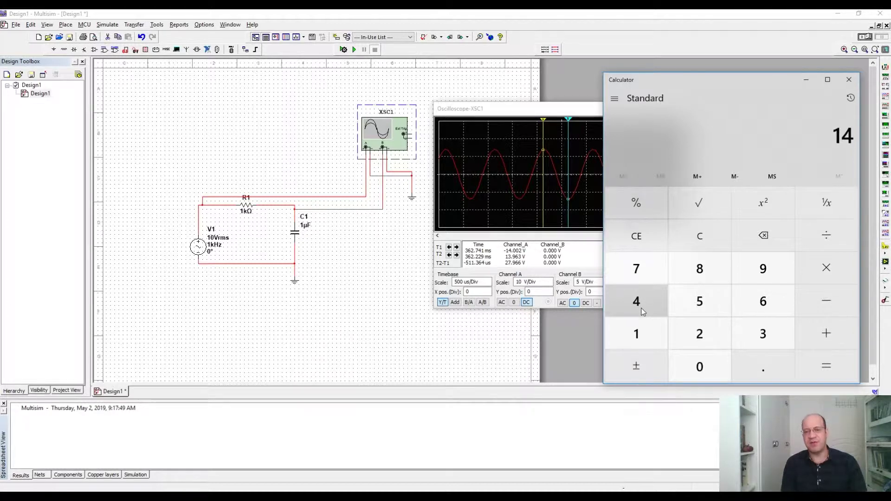
pyautogui.click(826, 236)
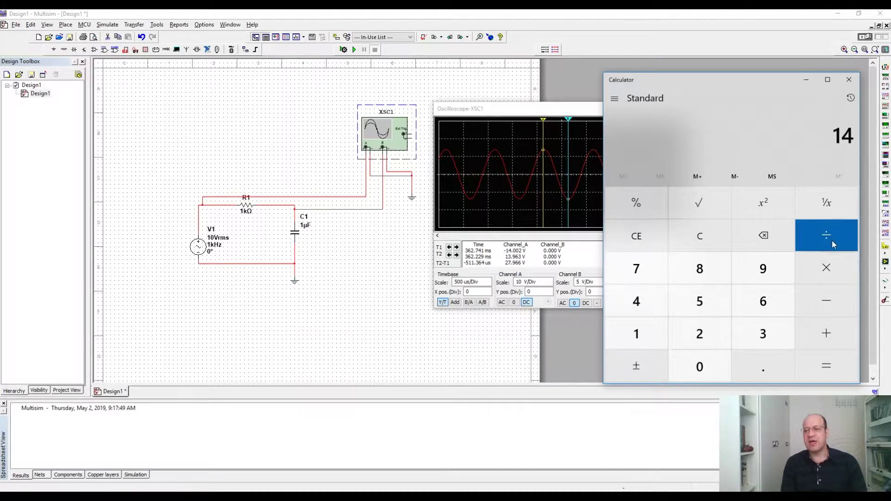
pyautogui.click(635, 337)
pyautogui.click(760, 368)
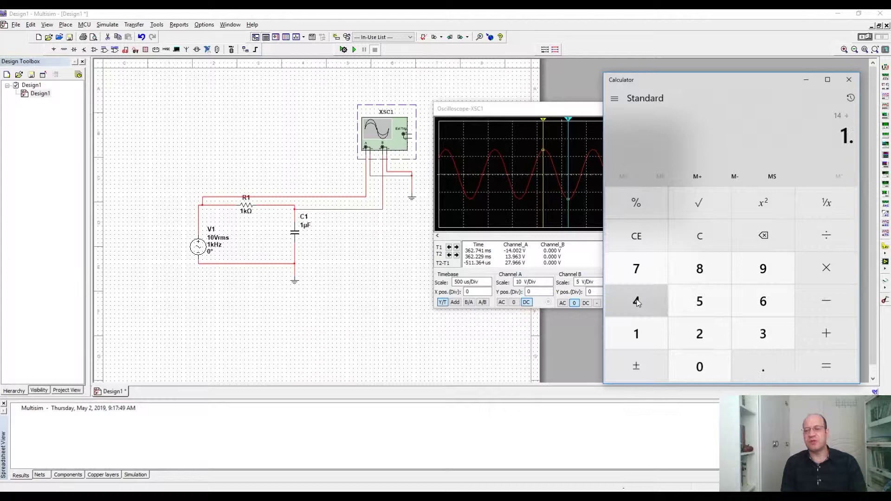
pyautogui.click(636, 302)
pyautogui.click(817, 370)
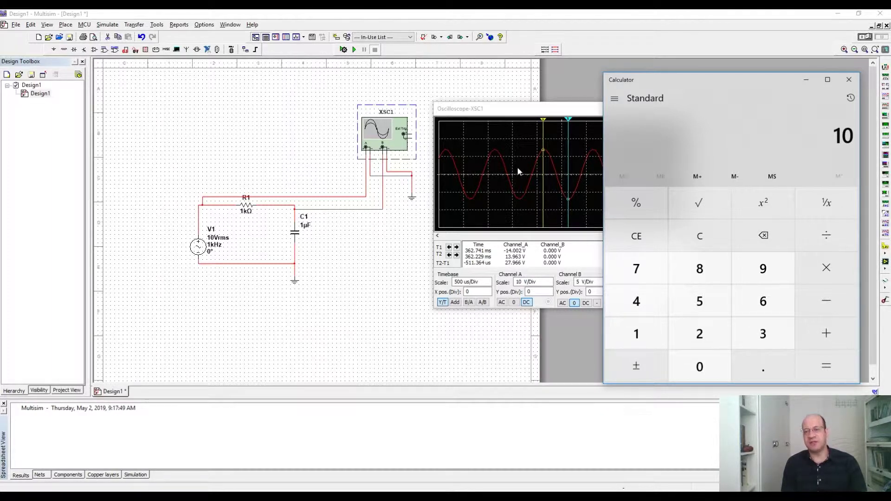
# Return to the Multisim oscilloscope and align the two cursors with consecutive channel A peaks to measure the period
pyautogui.click(806, 79)
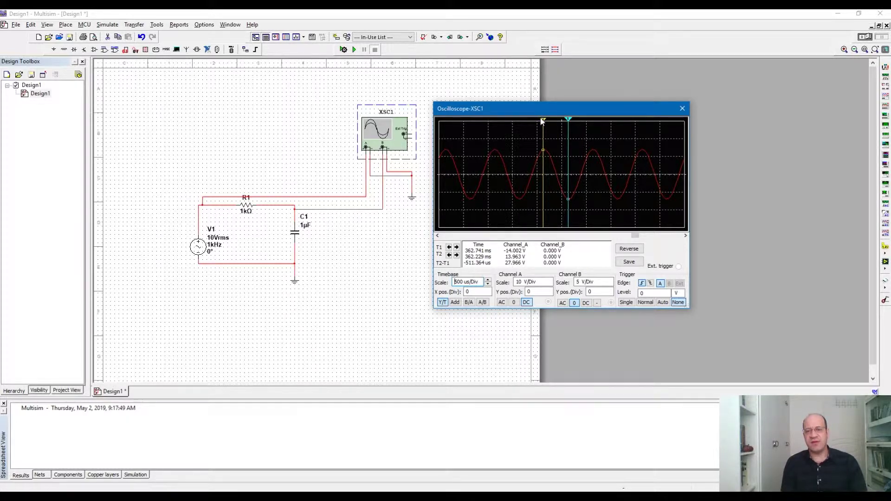
pyautogui.moveTo(543, 121)
pyautogui.mouseDown()
pyautogui.moveTo(531, 127)
pyautogui.moveTo(544, 129)
pyautogui.mouseUp()
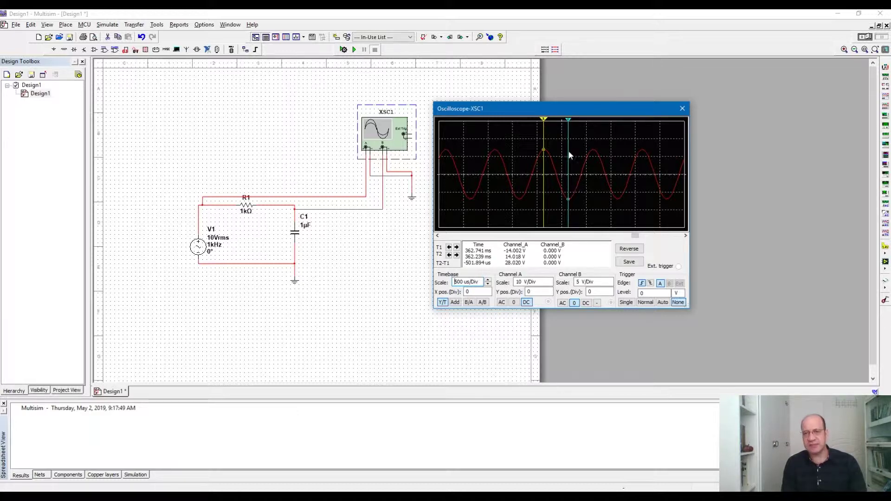
pyautogui.moveTo(568, 121); pyautogui.dragTo(593, 126)
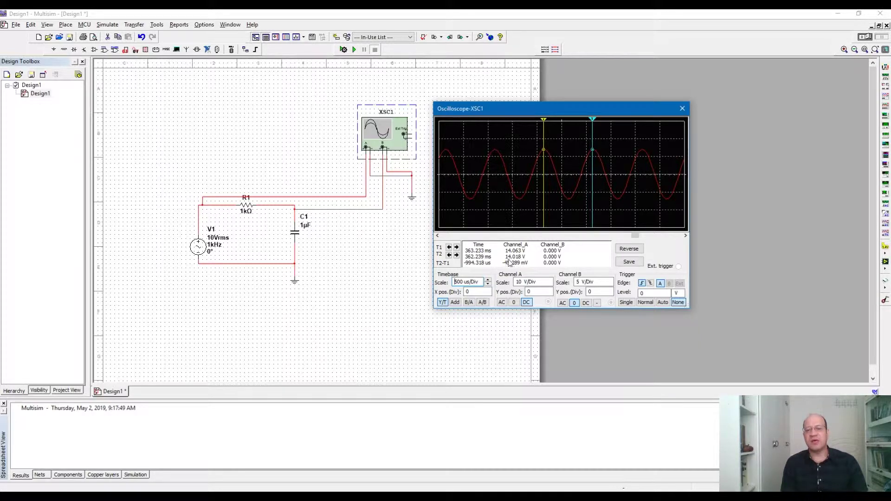
# Set channel B to DC coupling and place the cursors on its peak and following trough to measure its amplitude
pyautogui.click(587, 304)
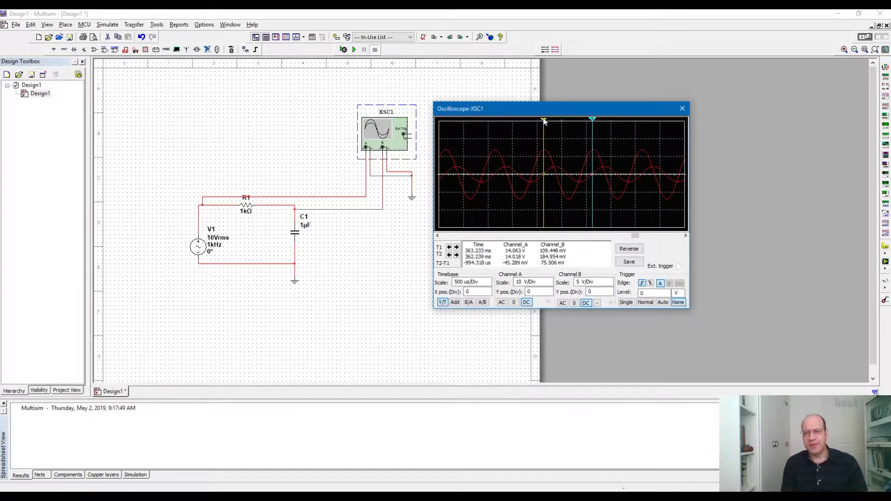
pyautogui.moveTo(545, 121); pyautogui.dragTo(557, 122)
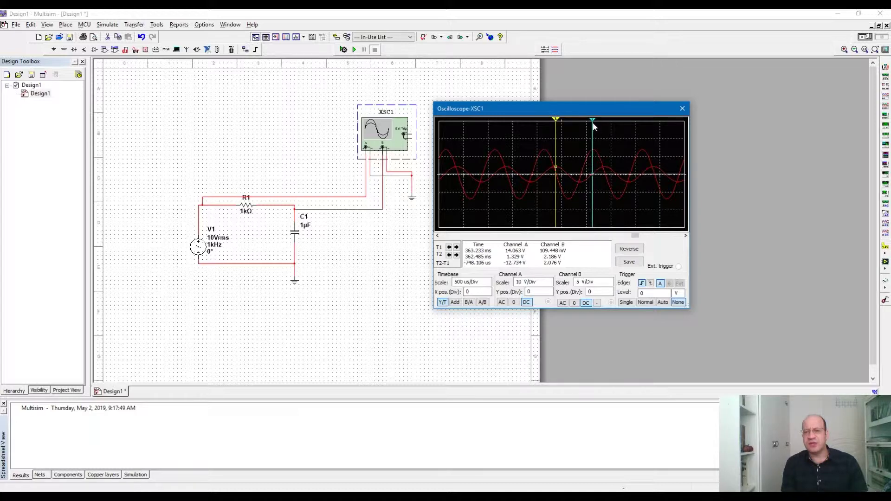
pyautogui.moveTo(593, 122)
pyautogui.mouseDown()
pyautogui.moveTo(565, 123)
pyautogui.moveTo(580, 123)
pyautogui.mouseUp()
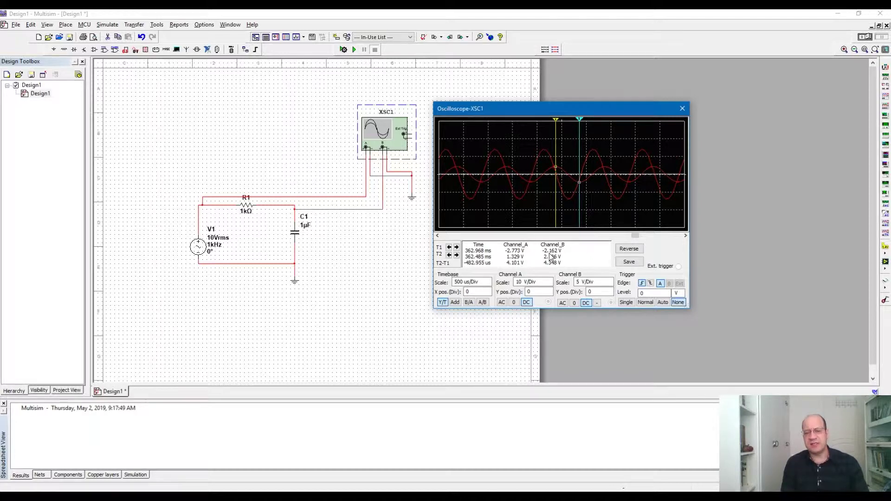
# Switch to Calculator and divide channel B's 2.16 V peak by 1.4 to get its RMS voltage
pyautogui.hotkey('alt', 'Tab')
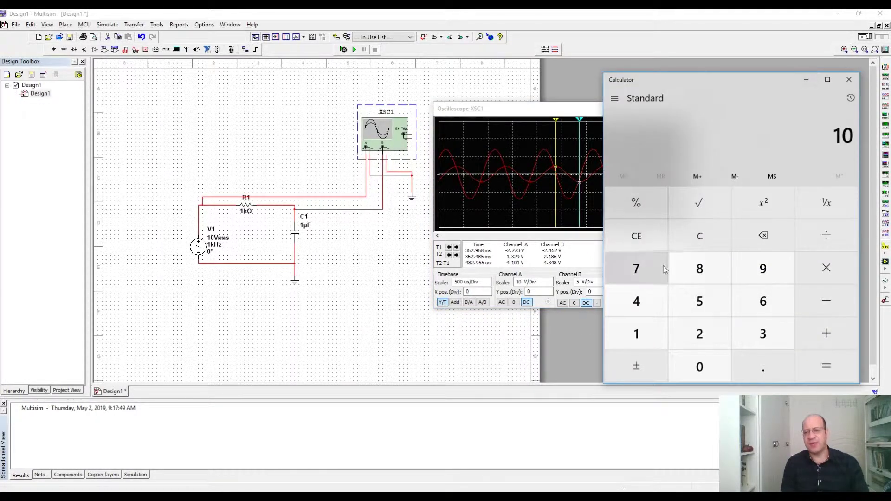
pyautogui.click(651, 236)
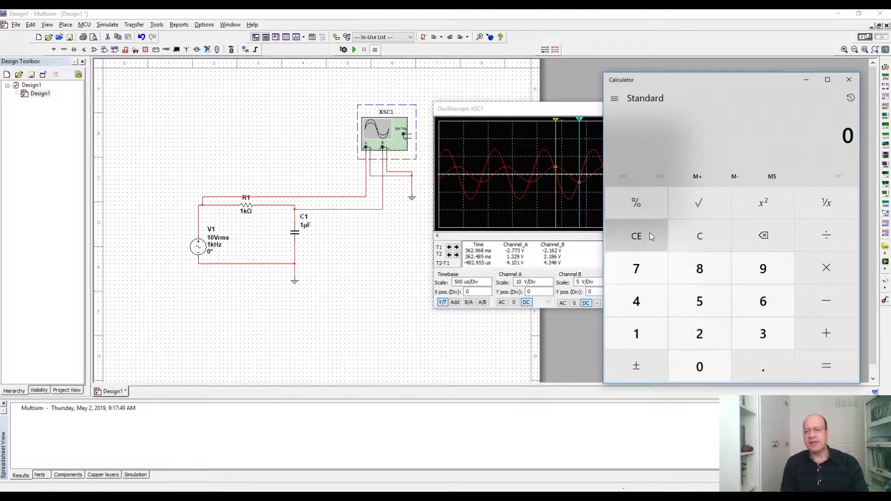
pyautogui.click(701, 335)
pyautogui.click(763, 367)
pyautogui.click(639, 330)
pyautogui.click(762, 297)
pyautogui.click(835, 235)
pyautogui.click(637, 334)
pyautogui.click(763, 367)
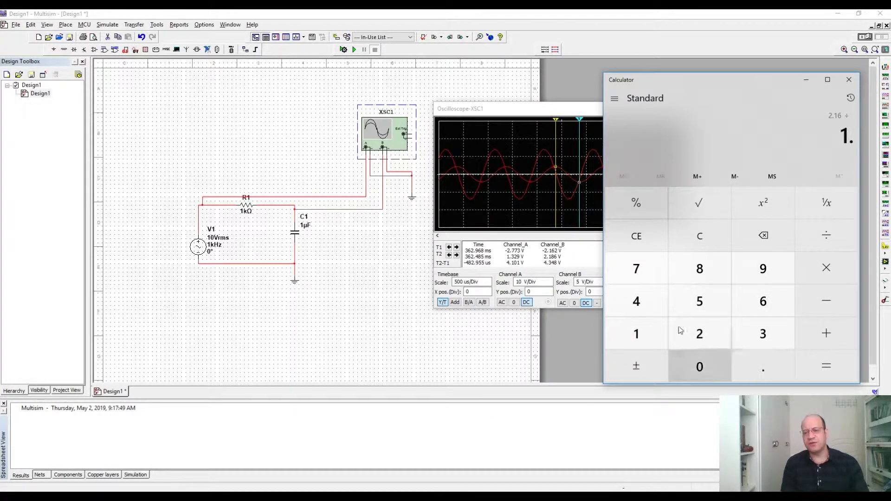
pyautogui.click(652, 310)
pyautogui.click(826, 367)
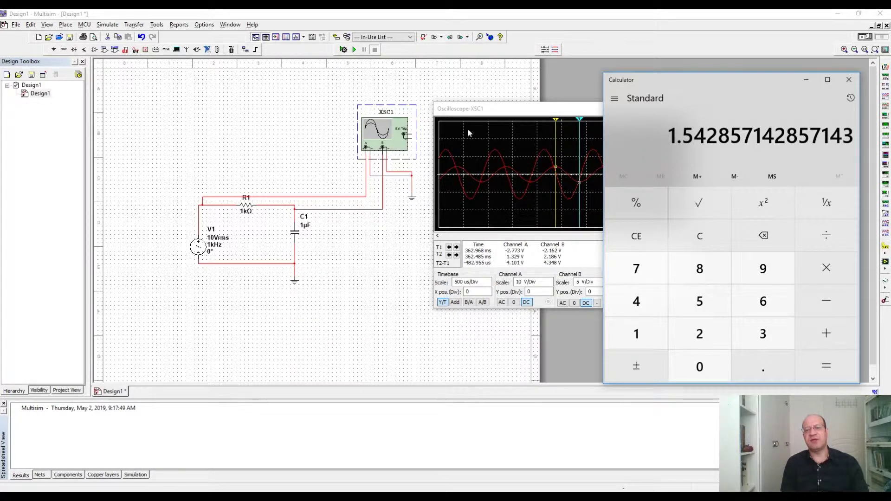
# Return to the Multisim oscilloscope and place the cursors on two consecutive channel B peaks to measure its period
pyautogui.click(553, 114)
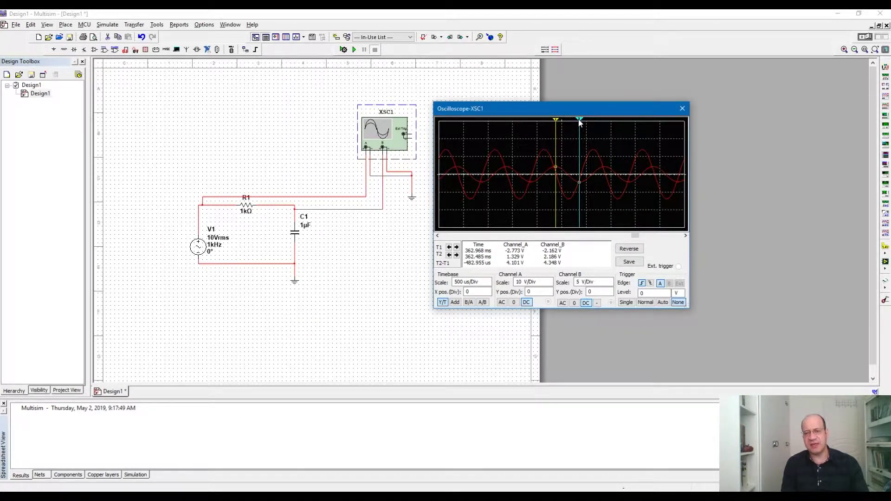
pyautogui.moveTo(579, 122); pyautogui.dragTo(604, 124)
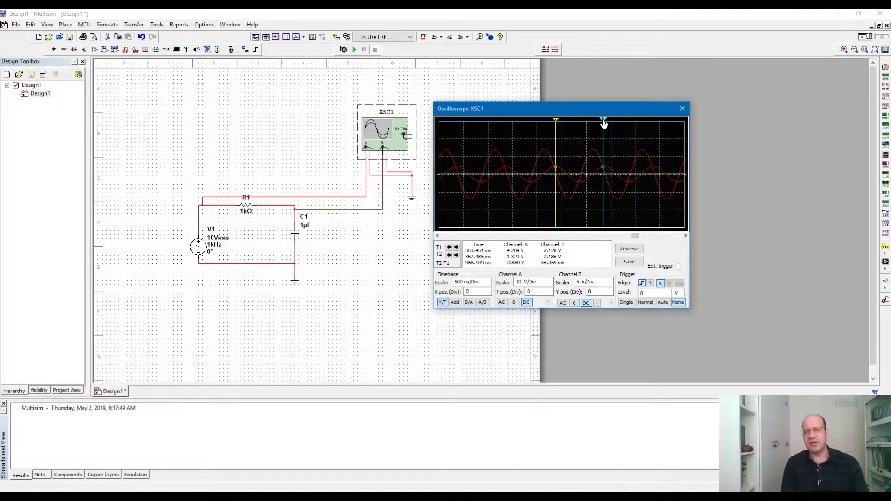
pyautogui.moveTo(557, 121); pyautogui.dragTo(556, 119)
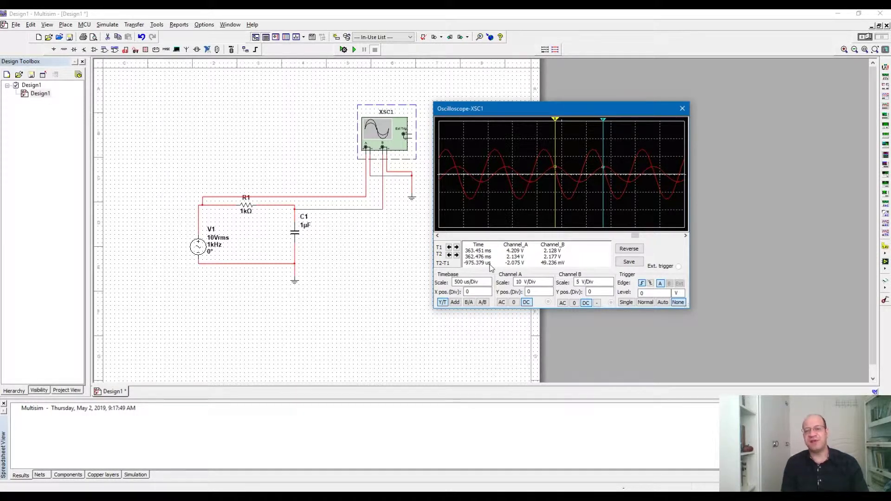
# Place cursor 2 on a channel A peak and cursor 1 on the following channel B peak to measure the time shift
pyautogui.moveTo(556, 119); pyautogui.dragTo(440, 122)
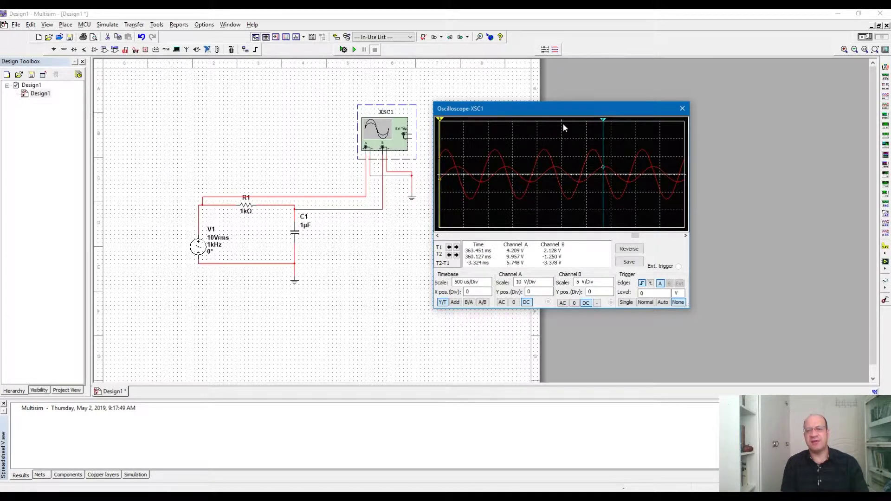
pyautogui.moveTo(603, 120)
pyautogui.mouseDown()
pyautogui.moveTo(581, 121)
pyautogui.moveTo(589, 121)
pyautogui.mouseUp()
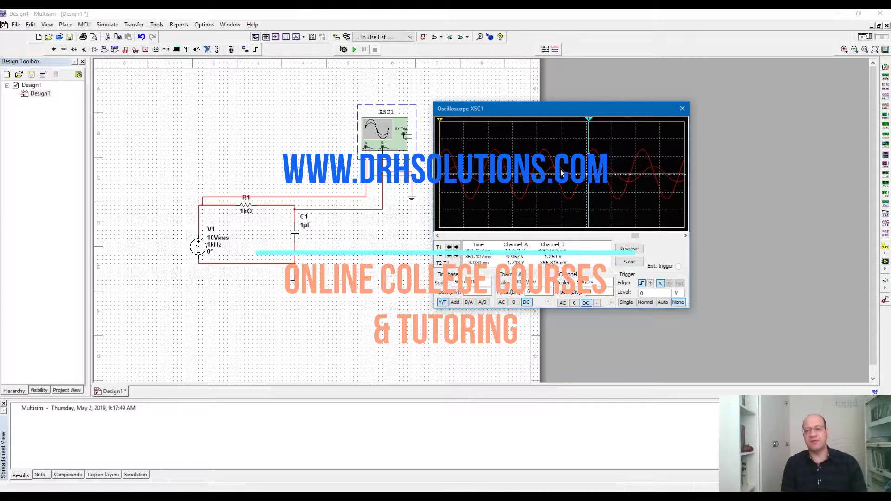
pyautogui.moveTo(440, 121); pyautogui.dragTo(546, 134)
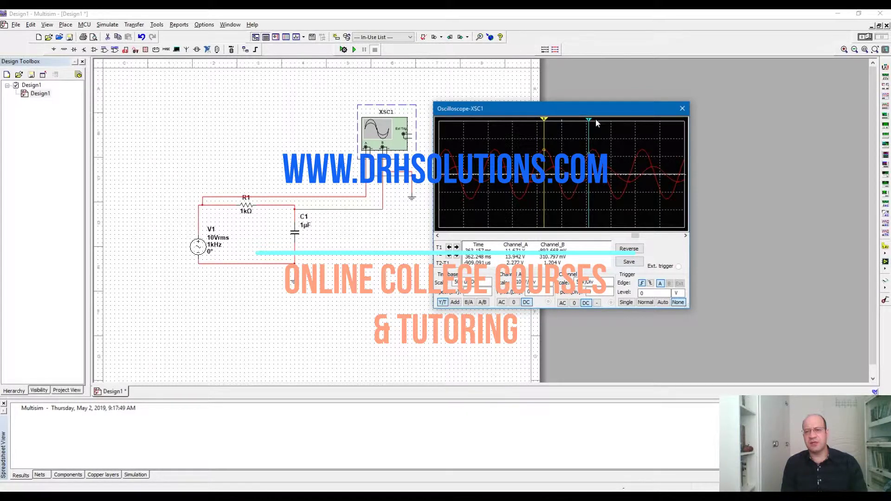
pyautogui.moveTo(588, 120); pyautogui.dragTo(556, 124)
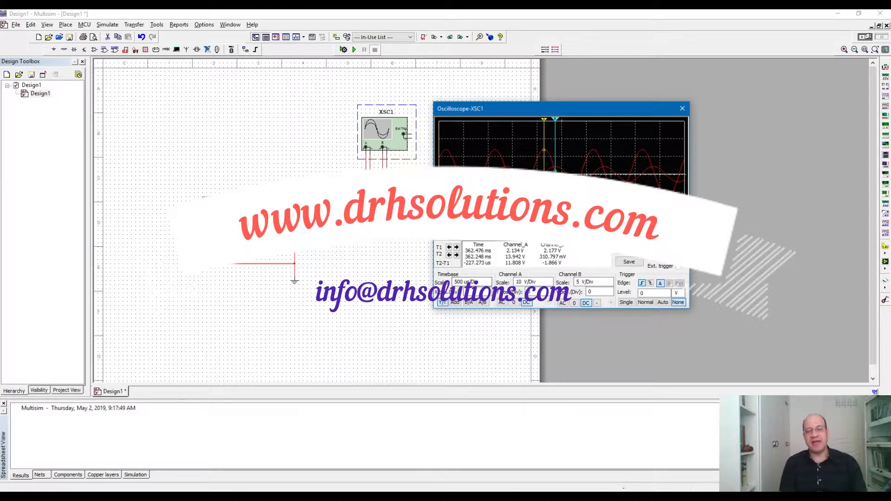
# Switch to Calculator and clear the previous result
pyautogui.click(422, 489)
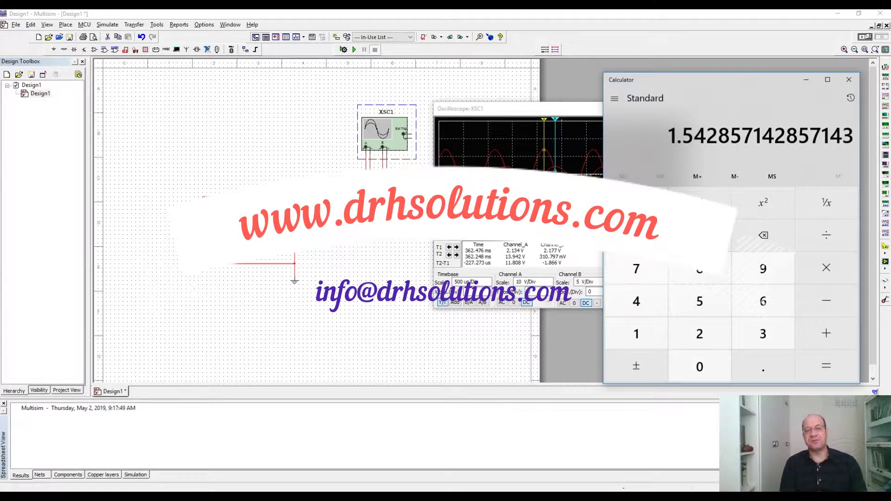
pyautogui.press('Escape')
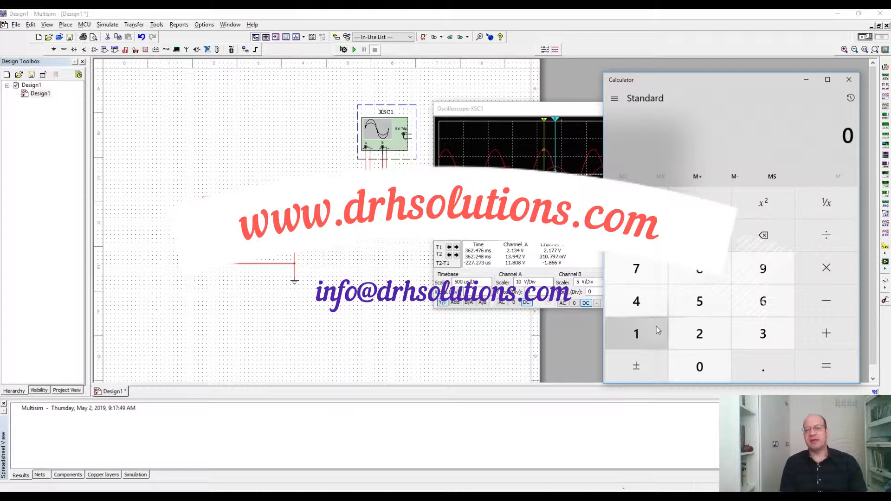
pyautogui.click(695, 335)
pyautogui.click(694, 335)
pyautogui.click(637, 269)
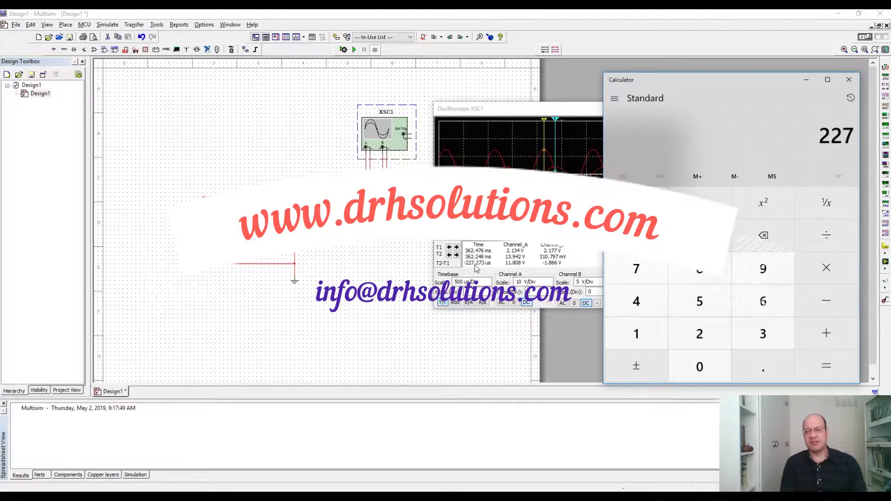
pyautogui.click(827, 235)
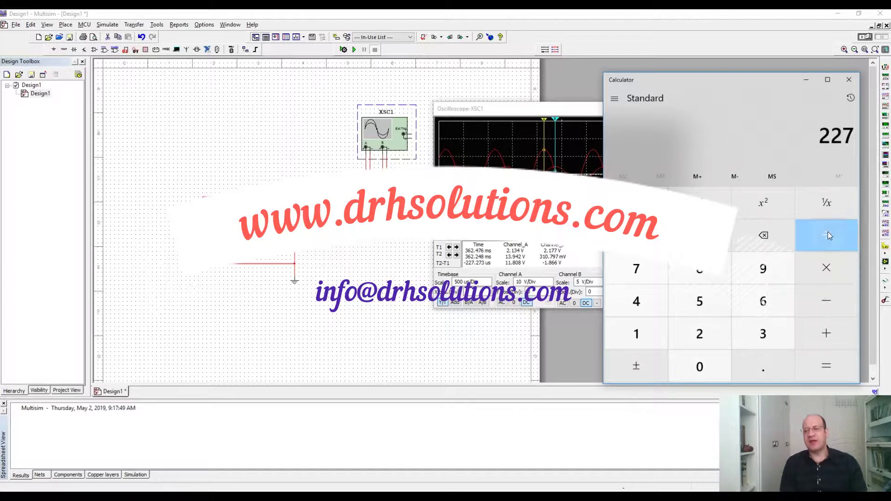
pyautogui.click(647, 341)
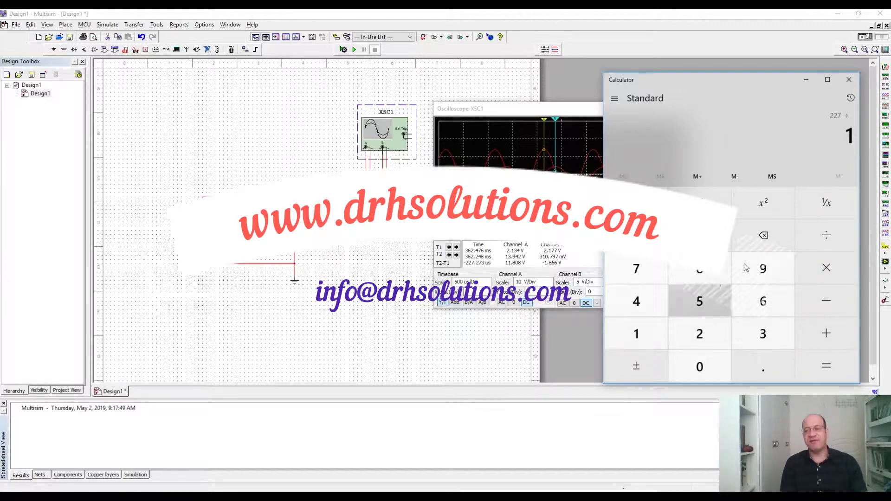
pyautogui.click(701, 235)
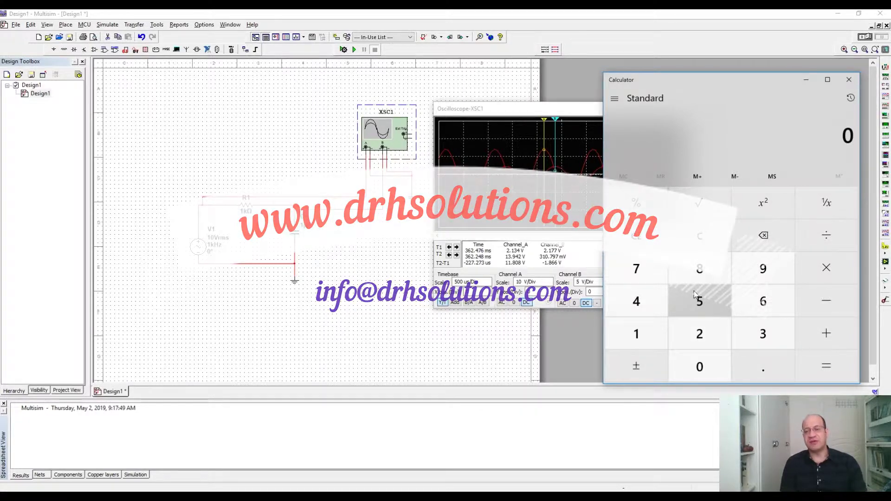
# Divide the 227 µs time shift by the 500 µs half period and multiply by 180 to get the phase shift in degrees
pyautogui.doubleClick(701, 337)
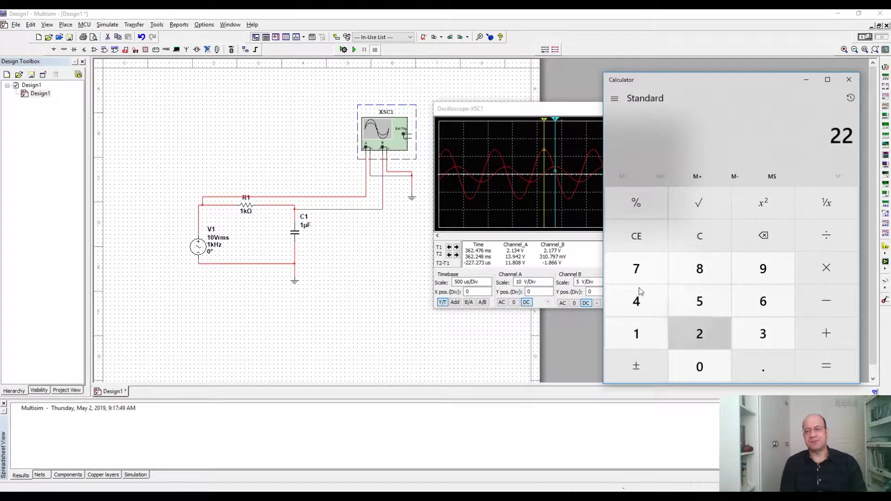
pyautogui.click(634, 271)
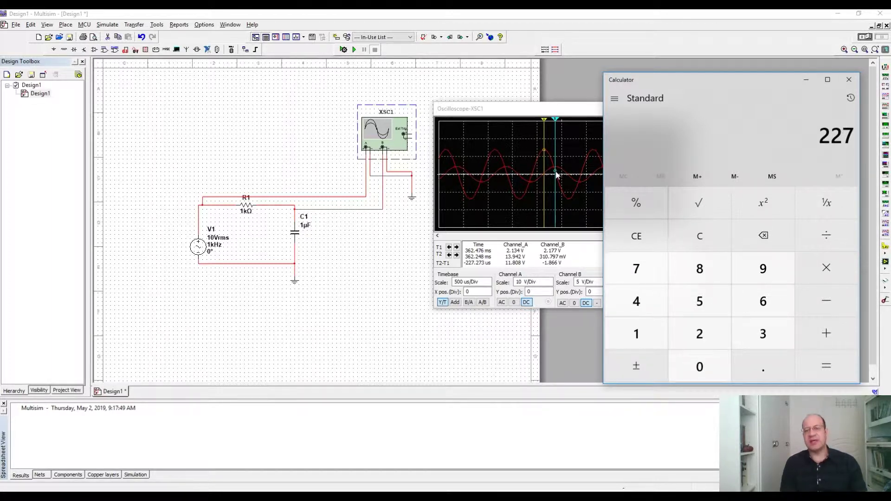
pyautogui.click(843, 235)
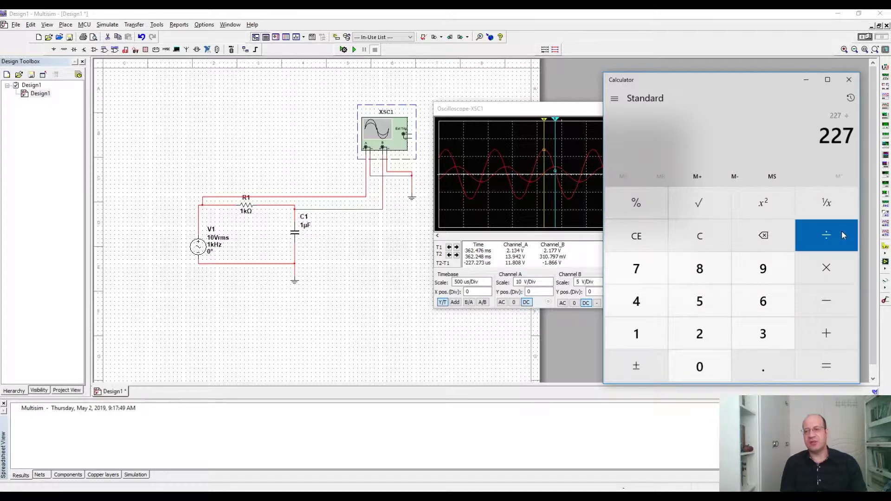
pyautogui.click(698, 303)
pyautogui.doubleClick(700, 360)
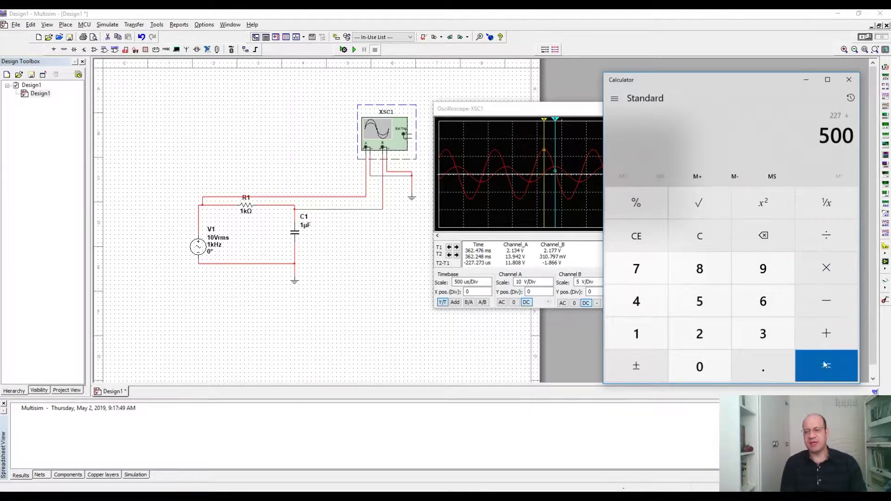
pyautogui.click(825, 367)
pyautogui.click(838, 274)
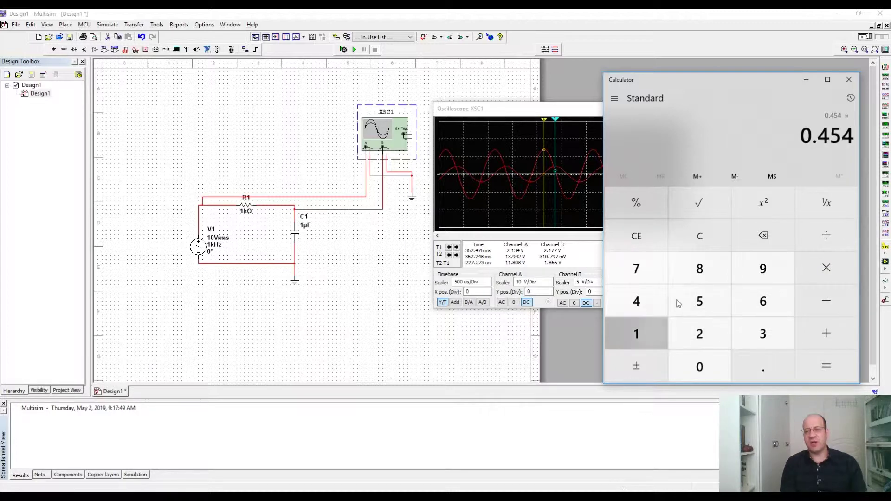
pyautogui.click(637, 334)
pyautogui.click(700, 272)
pyautogui.click(705, 358)
pyautogui.click(817, 355)
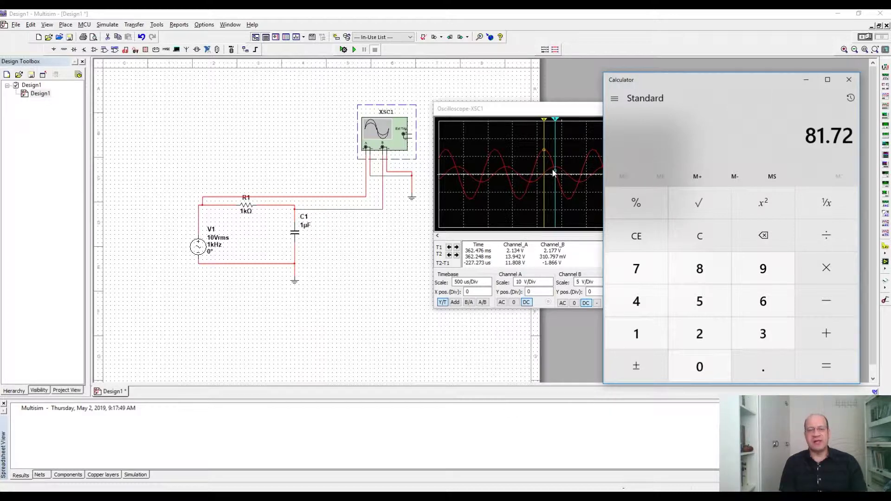
# Minimise Calculator to return to the Multisim oscilloscope and reverse its display to a white background
pyautogui.click(807, 80)
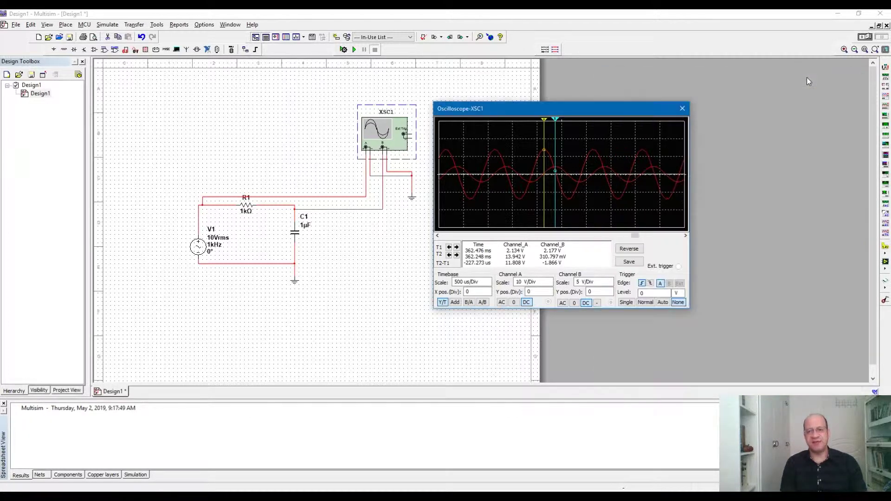
pyautogui.click(627, 251)
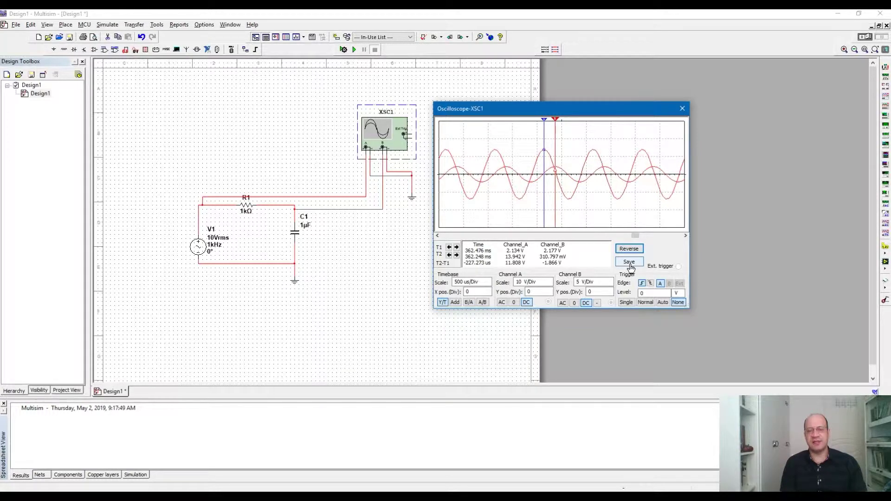
pyautogui.click(632, 252)
pyautogui.click(633, 253)
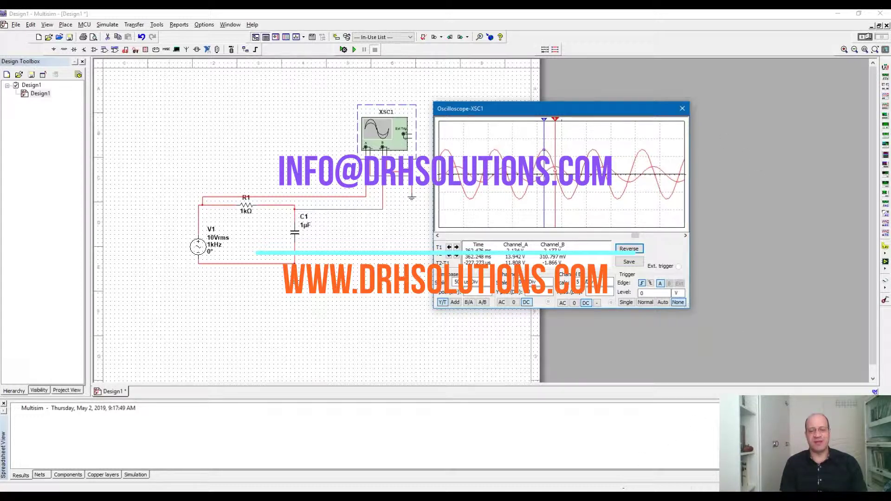
pyautogui.press('F9')
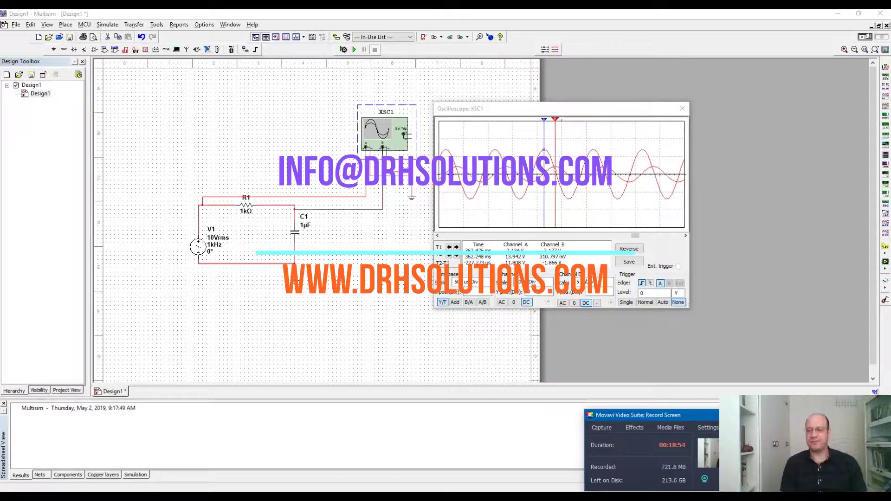